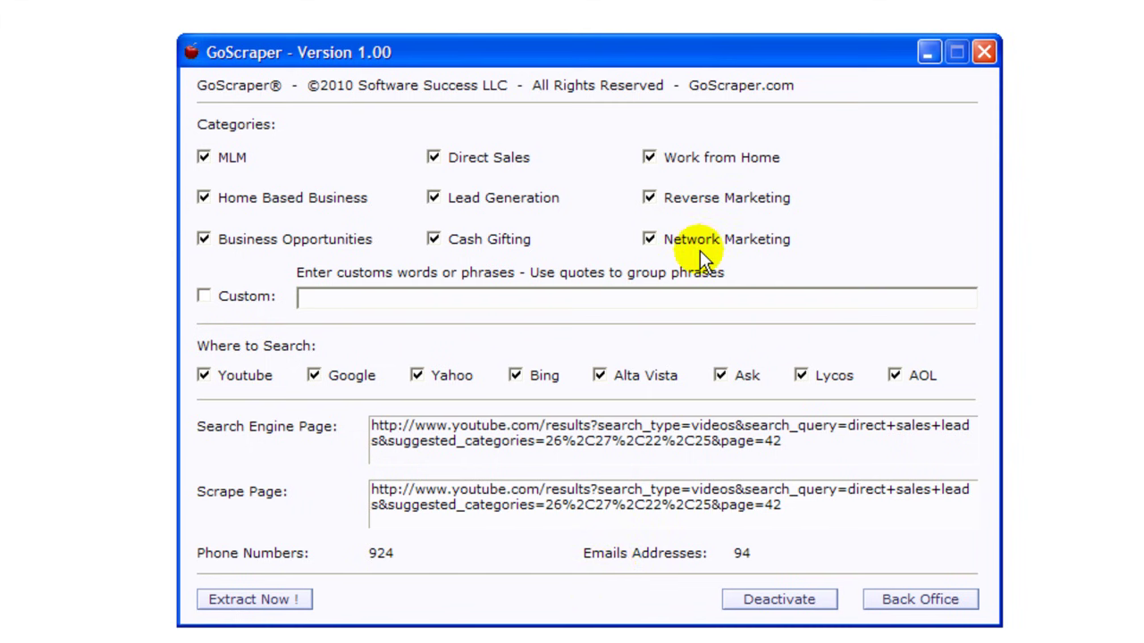
left_click(308, 288)
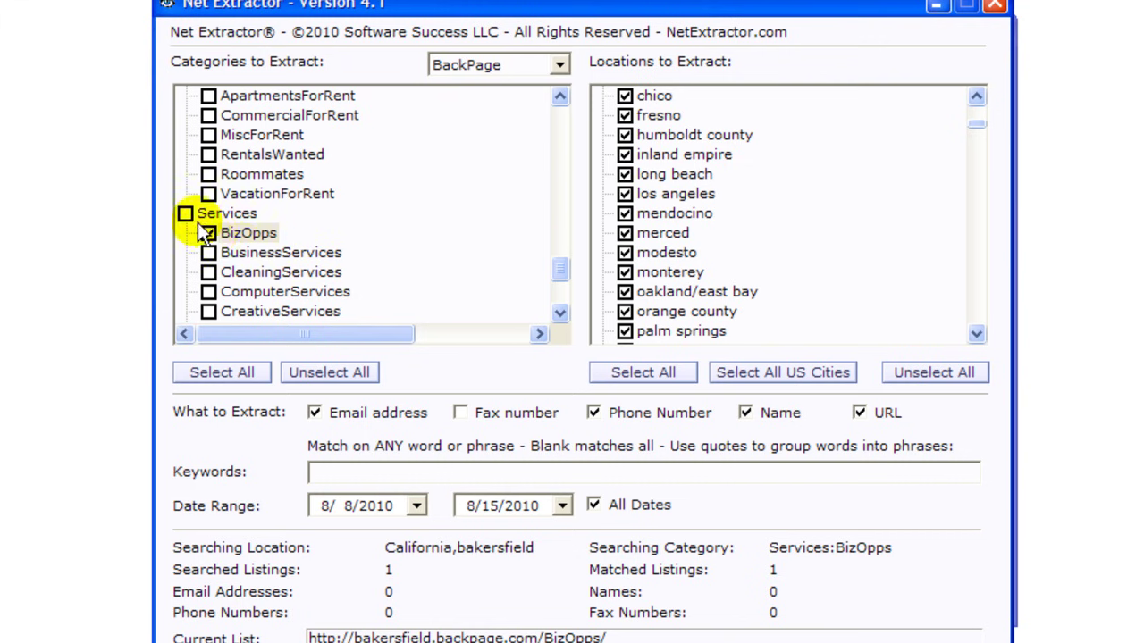
- Unselect all categories and locations, keeping BackPage as the source site
scroll(559, 259, "up", 10)
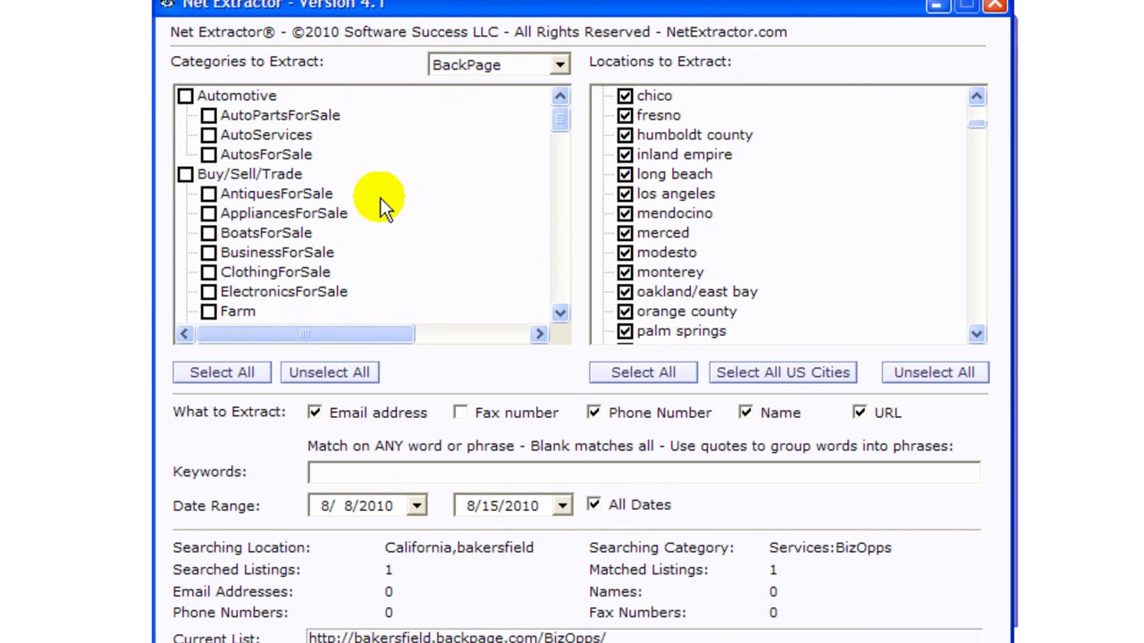
left_click(324, 373)
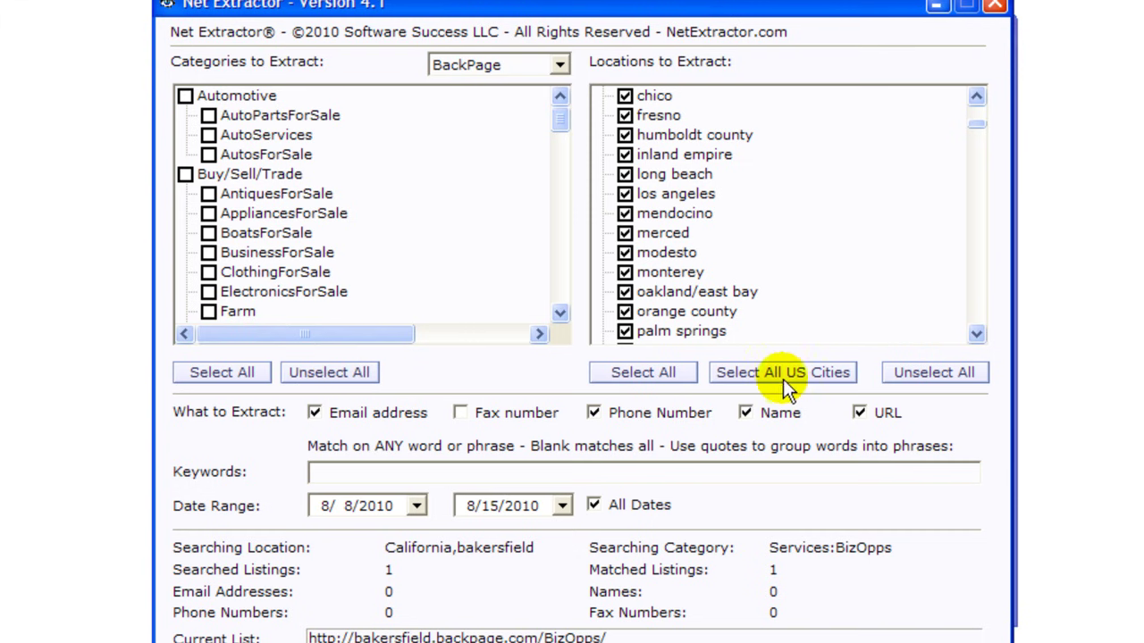
left_click(917, 375)
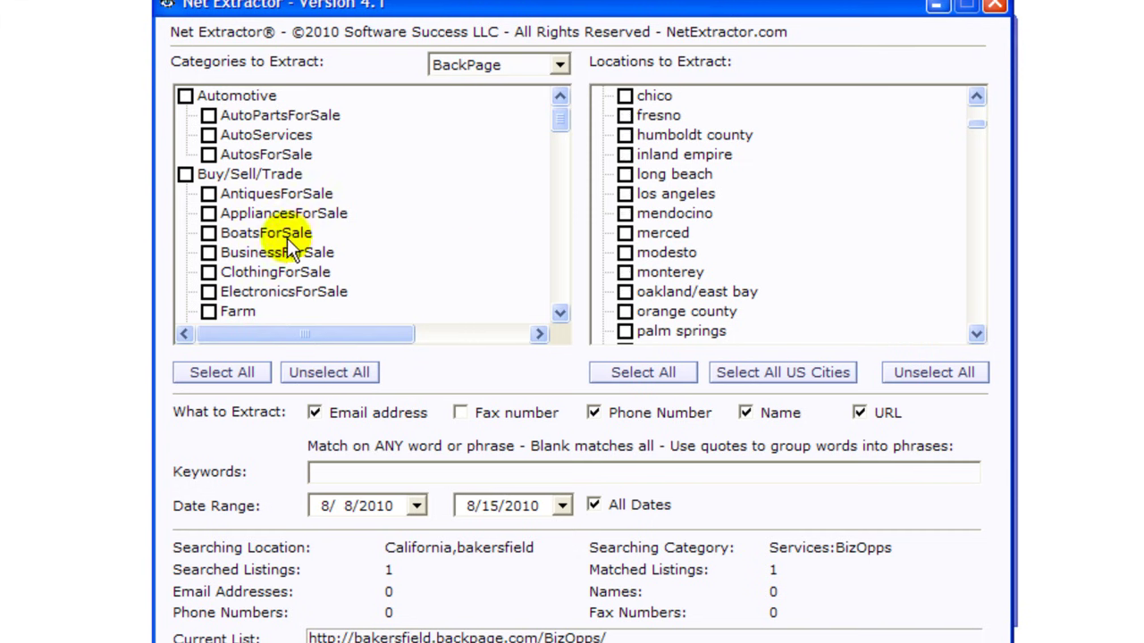
mouse_move(559, 122)
left_mouse_down()
mouse_move(570, 153)
mouse_move(563, 112)
left_mouse_up()
left_click(560, 64)
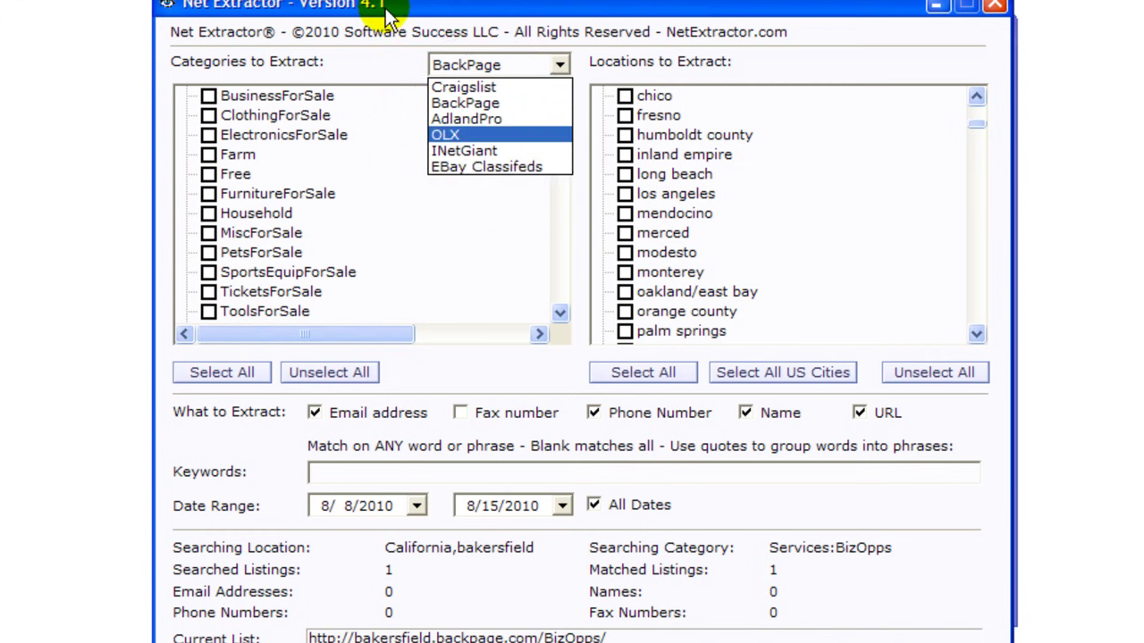
left_click(395, 149)
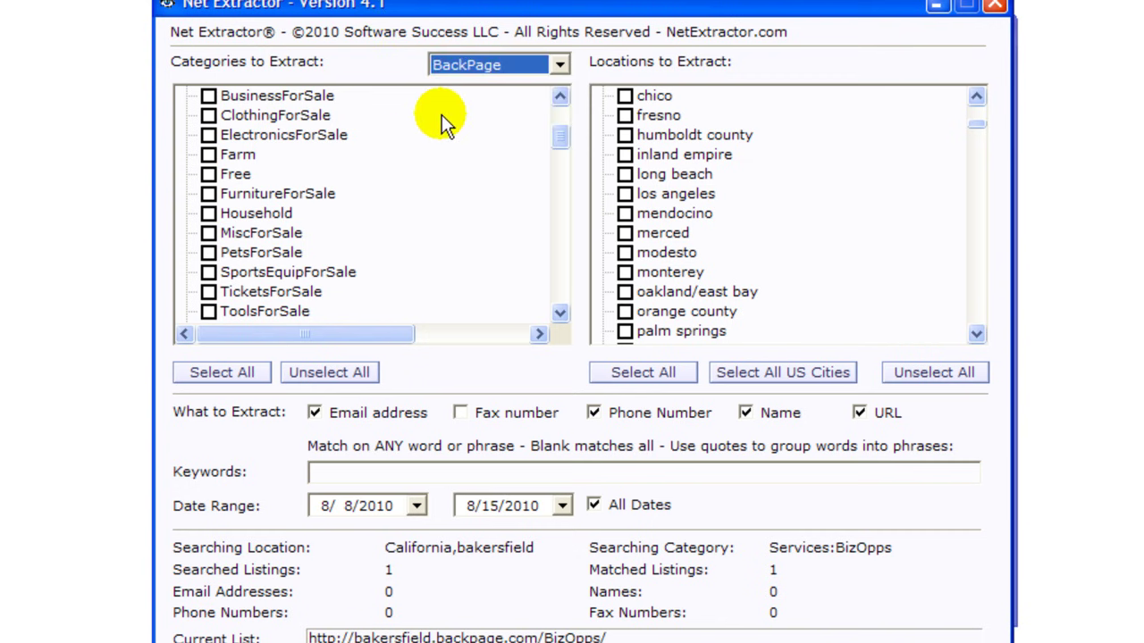
- Check the Services BizOpps category and the los angeles location
left_click_drag(561, 135, 557, 120)
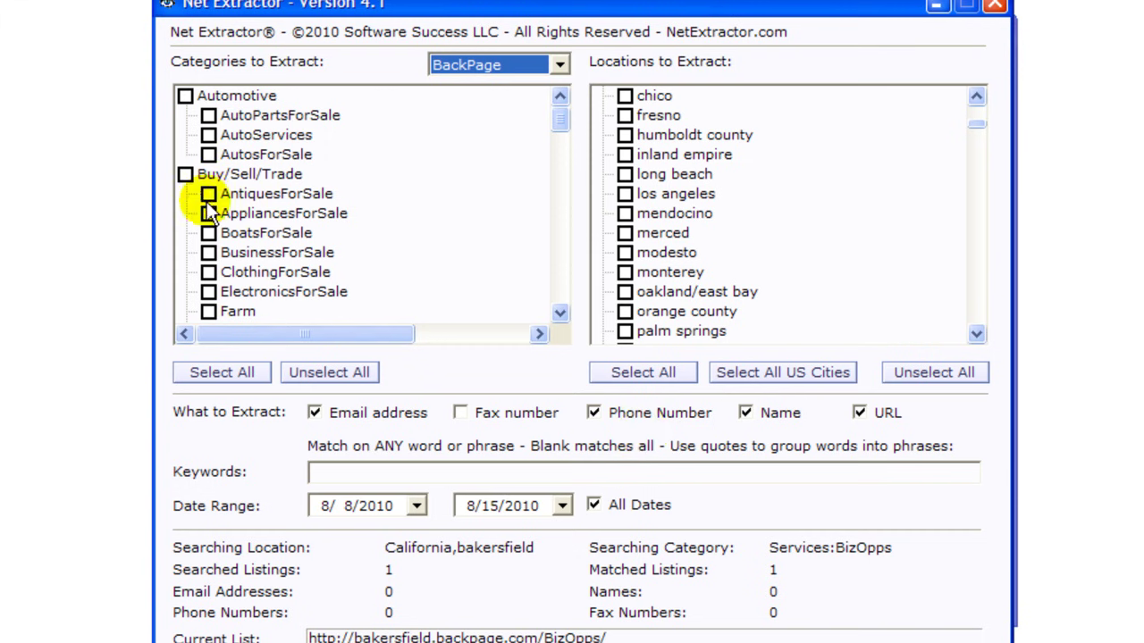
left_click_drag(557, 116, 572, 221)
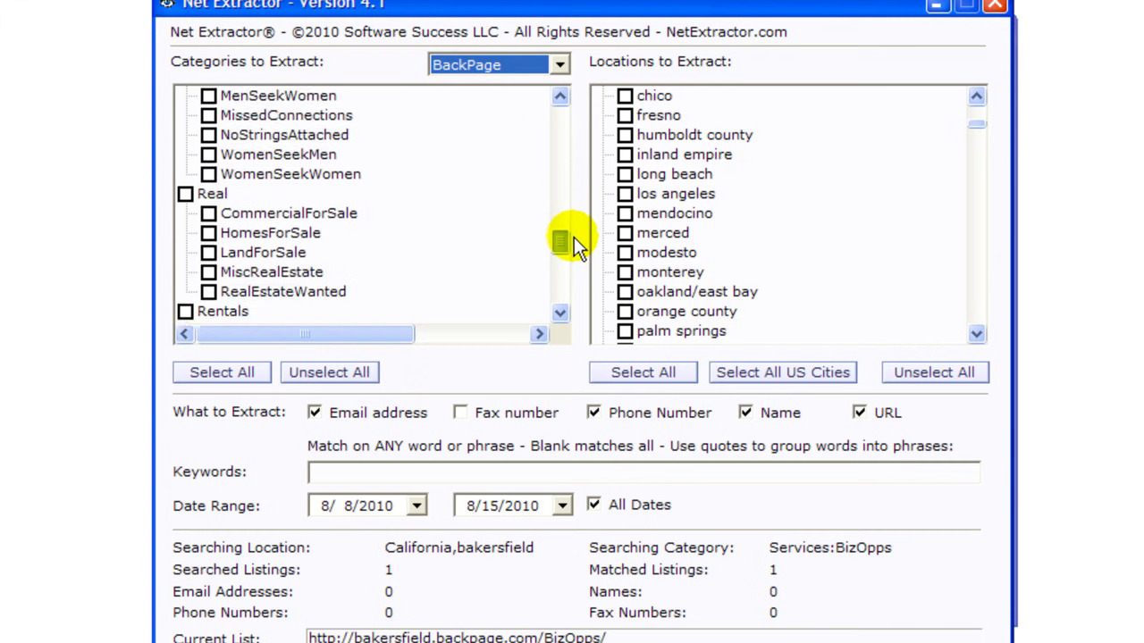
left_click_drag(573, 236, 575, 266)
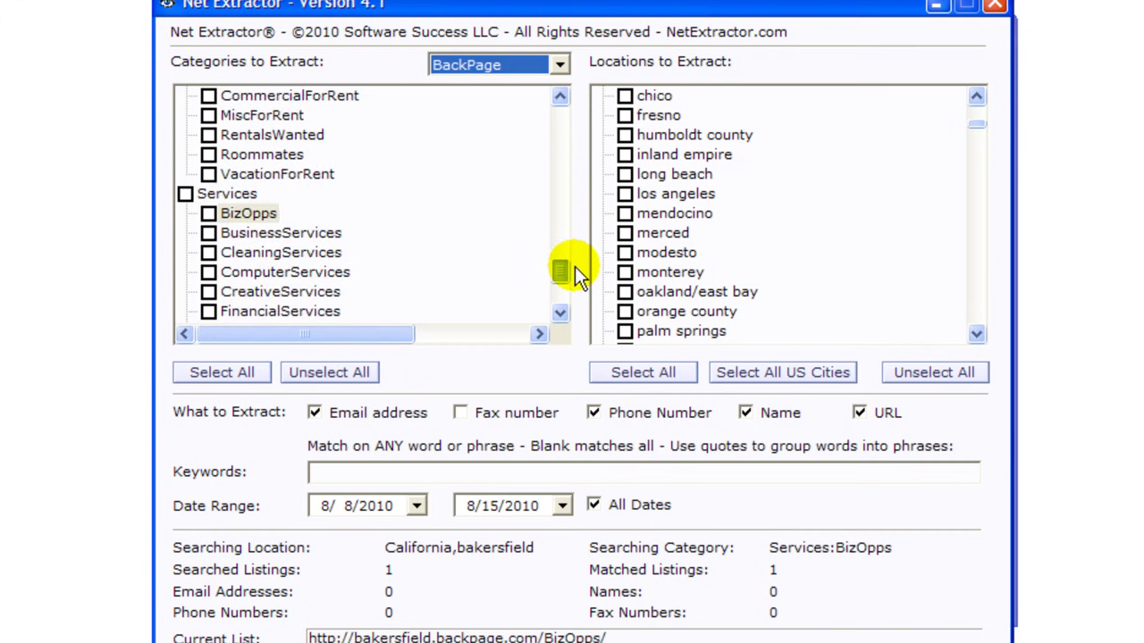
left_click(209, 214)
left_click(625, 195)
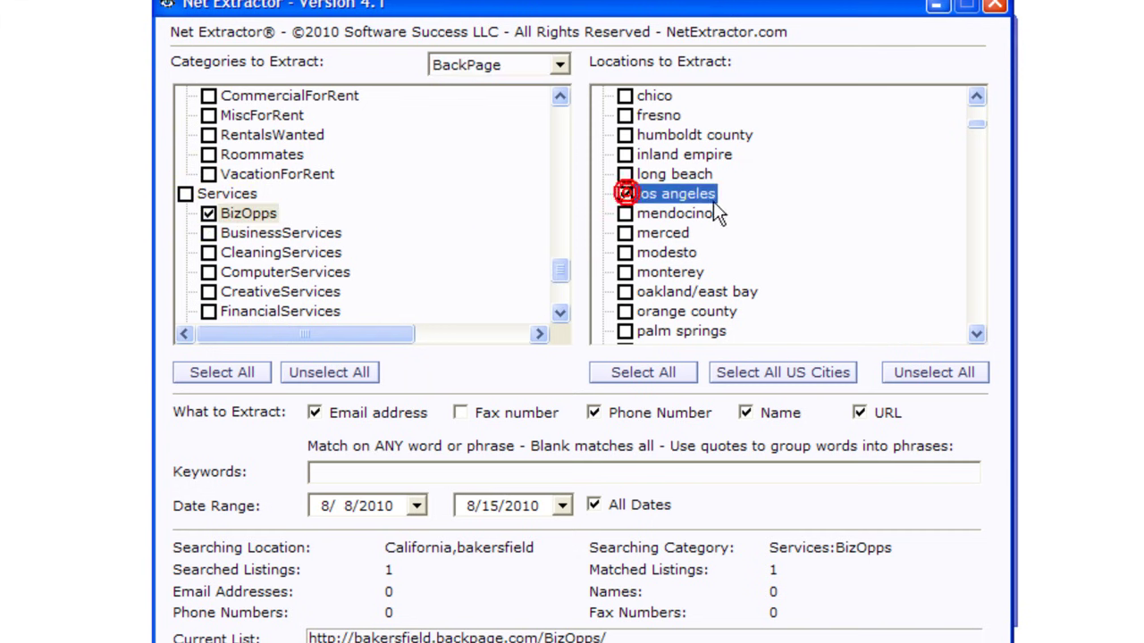
- Set the site to Craigslist, check housing with all subcategories, and check california
left_click(557, 64)
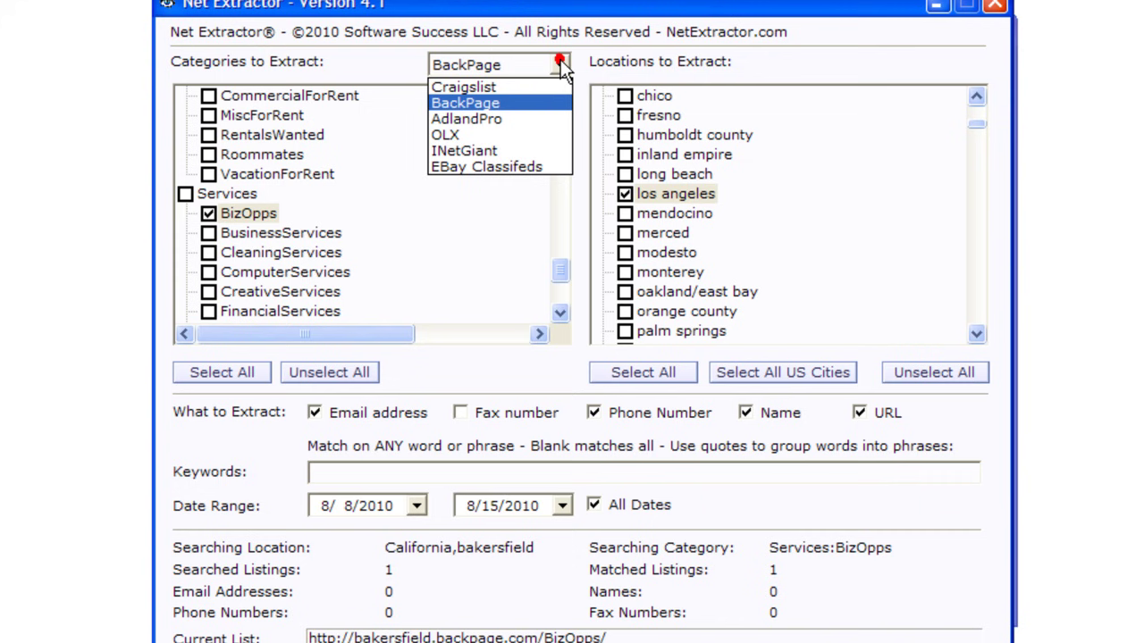
left_click(527, 86)
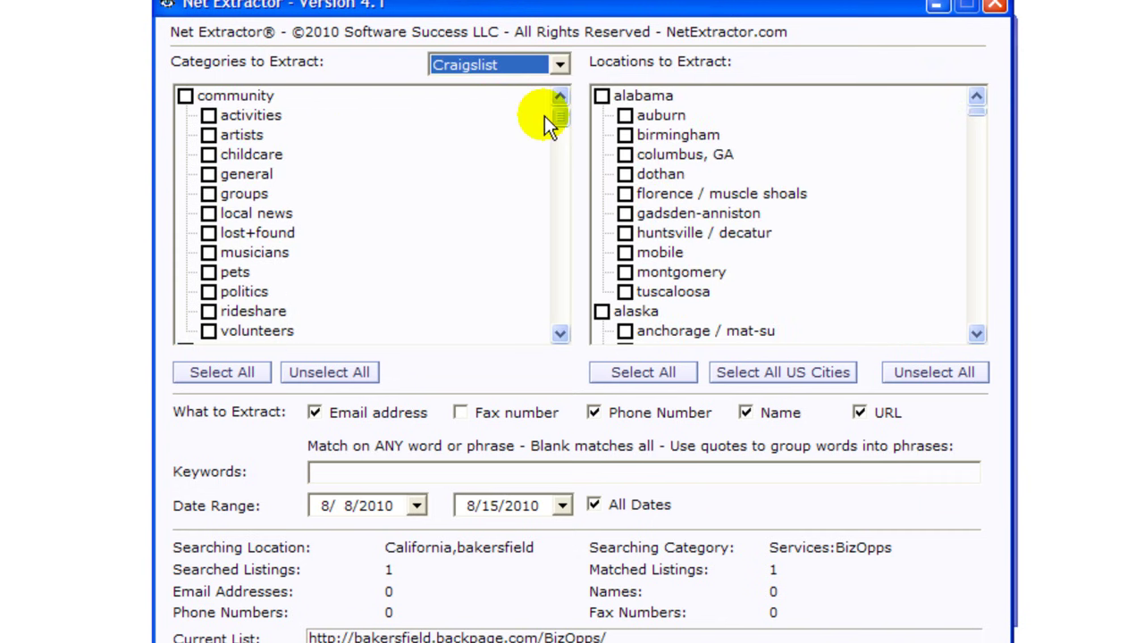
left_click_drag(565, 115, 568, 151)
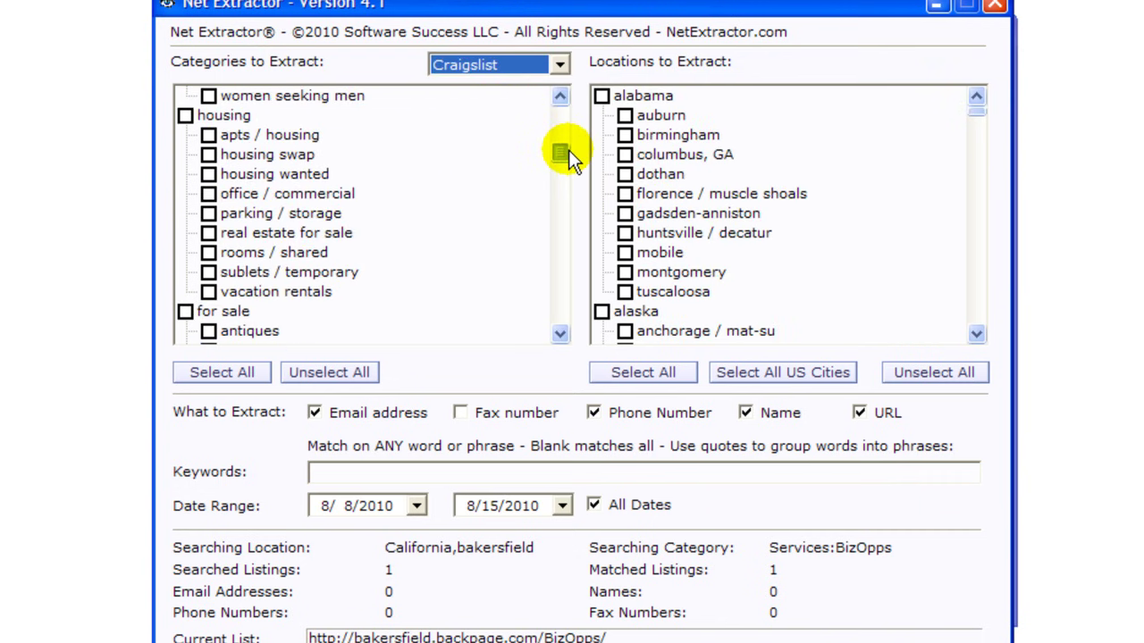
left_click(185, 115)
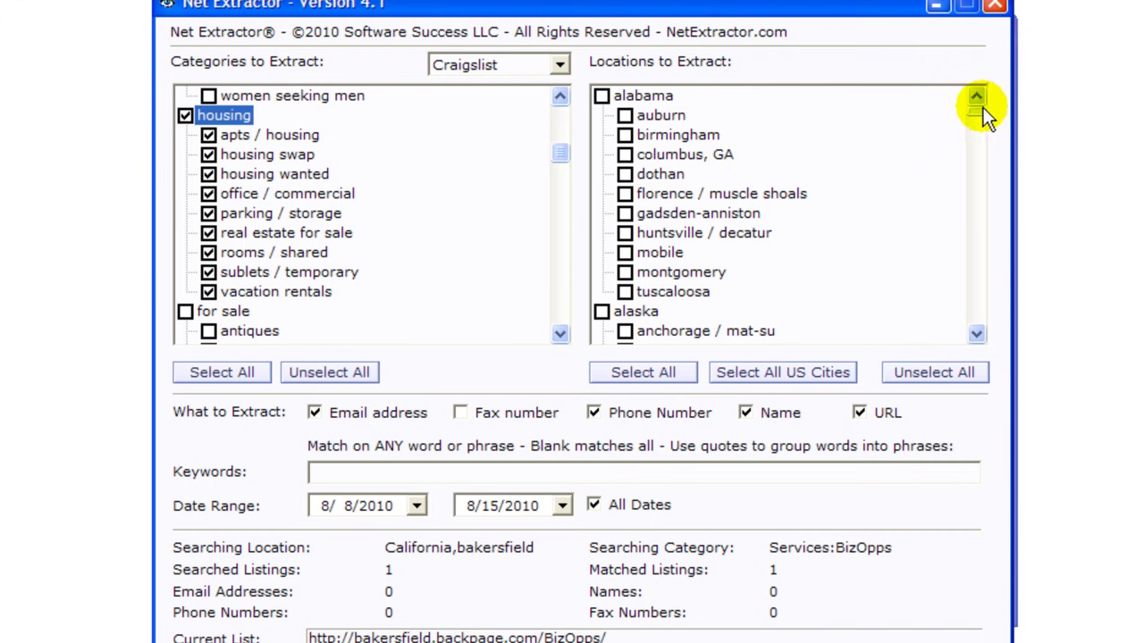
mouse_move(982, 109)
left_mouse_down()
mouse_move(981, 135)
mouse_move(980, 117)
left_mouse_up()
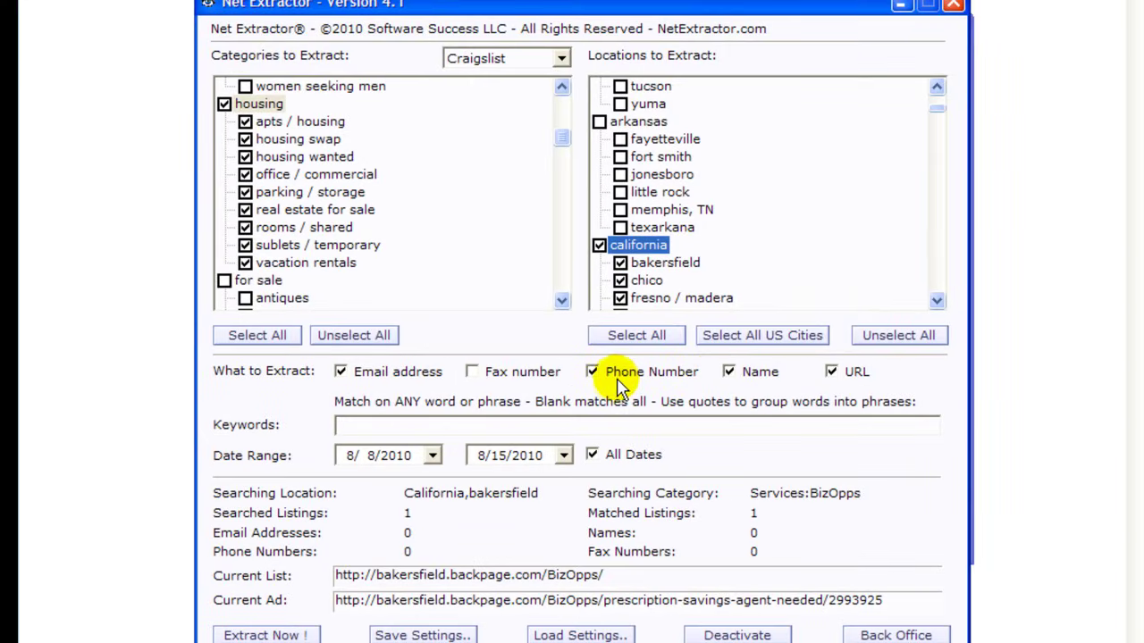
- Uncheck URL under What to Extract and leave the Keywords field blank
left_click(831, 372)
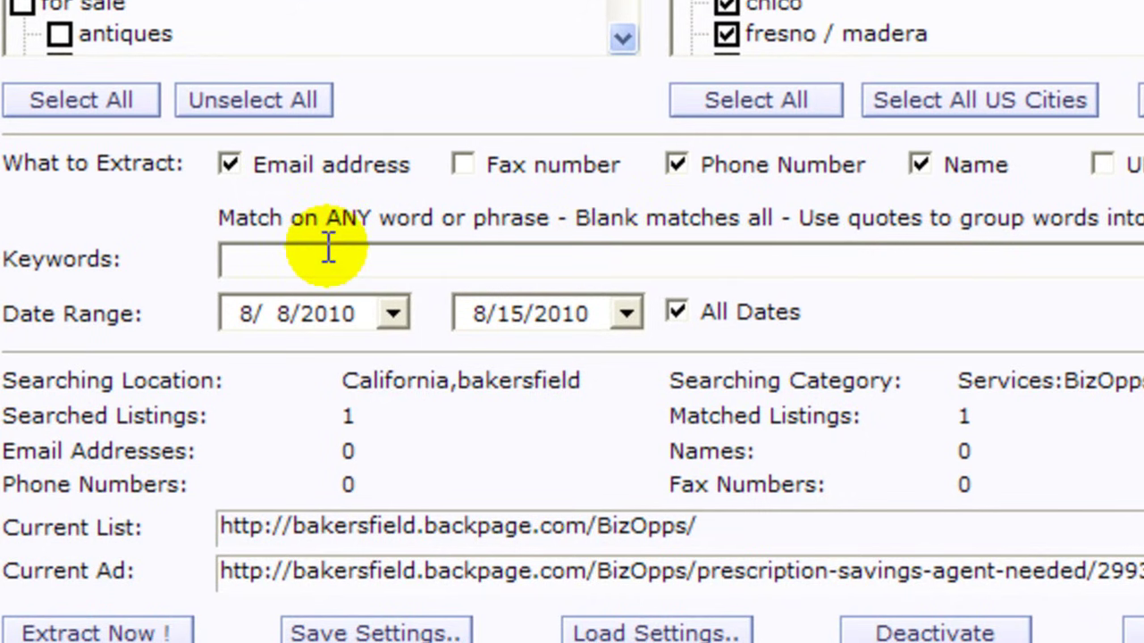
left_click(298, 259)
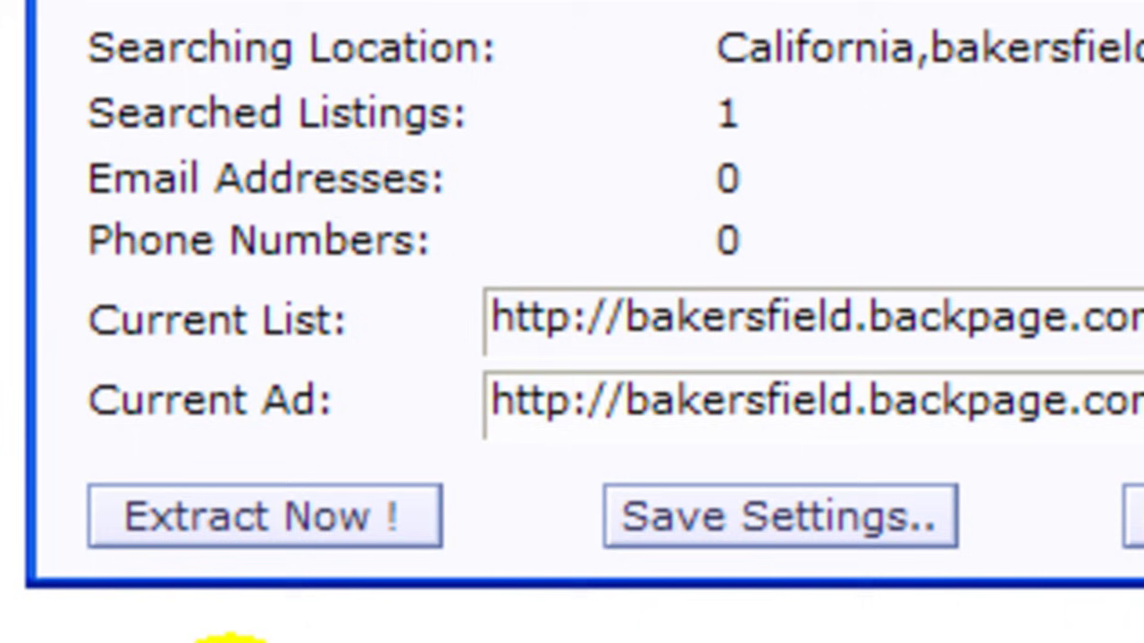
- Save the output as '0815010 Realtors California' and start the Craigslist housing extraction
left_click(302, 526)
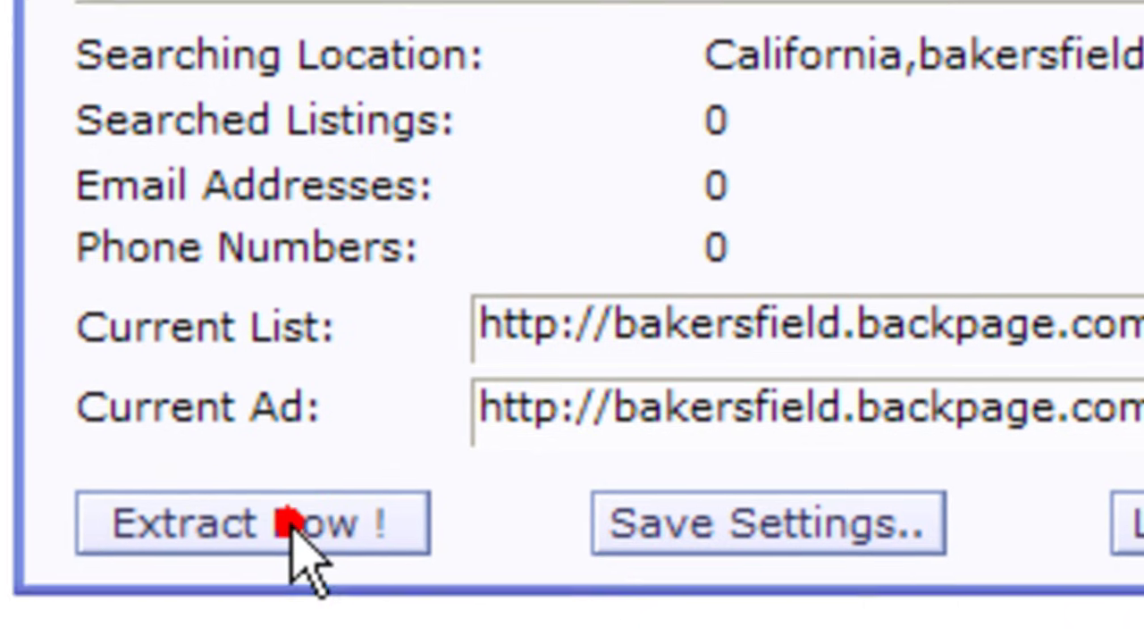
left_click_drag(729, 0, 1143, 0)
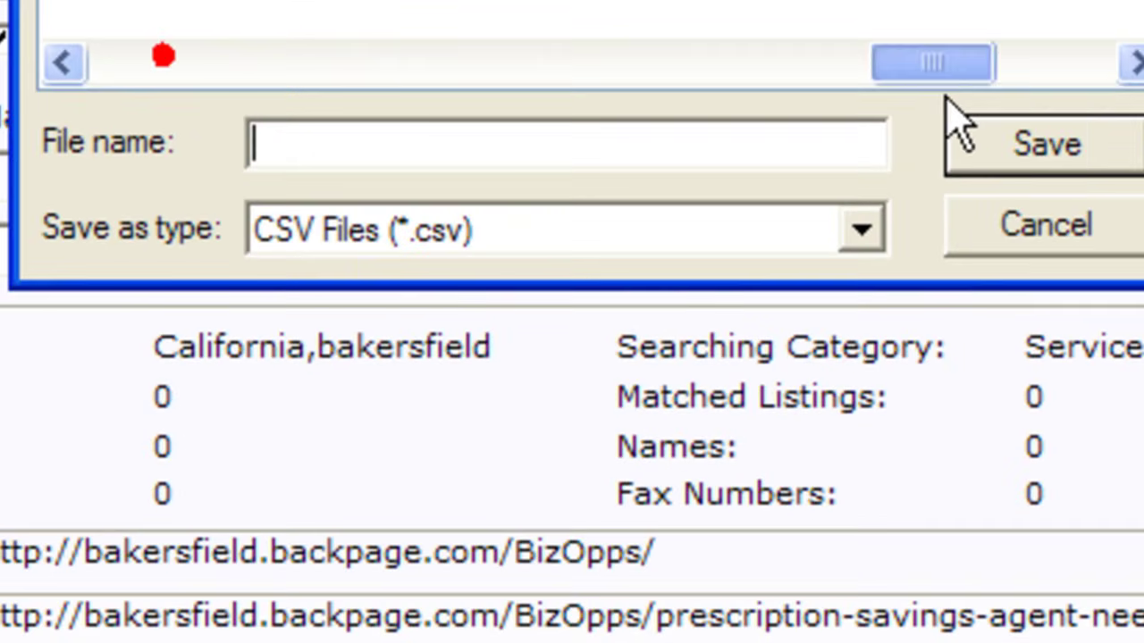
left_click_drag(951, 125, 1123, 102)
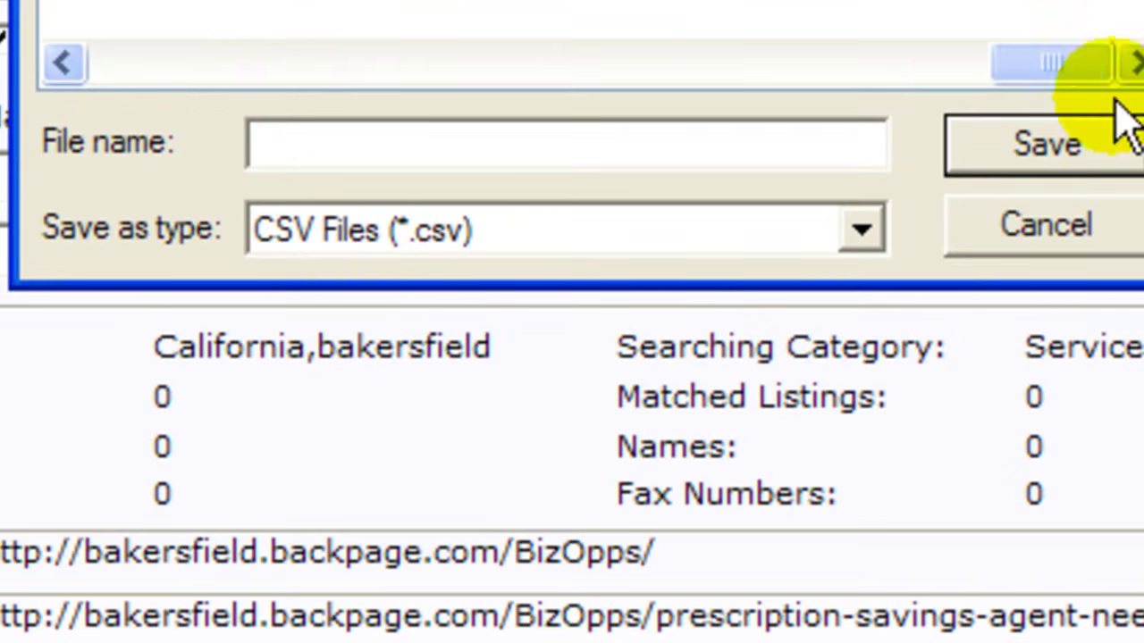
left_click(320, 134)
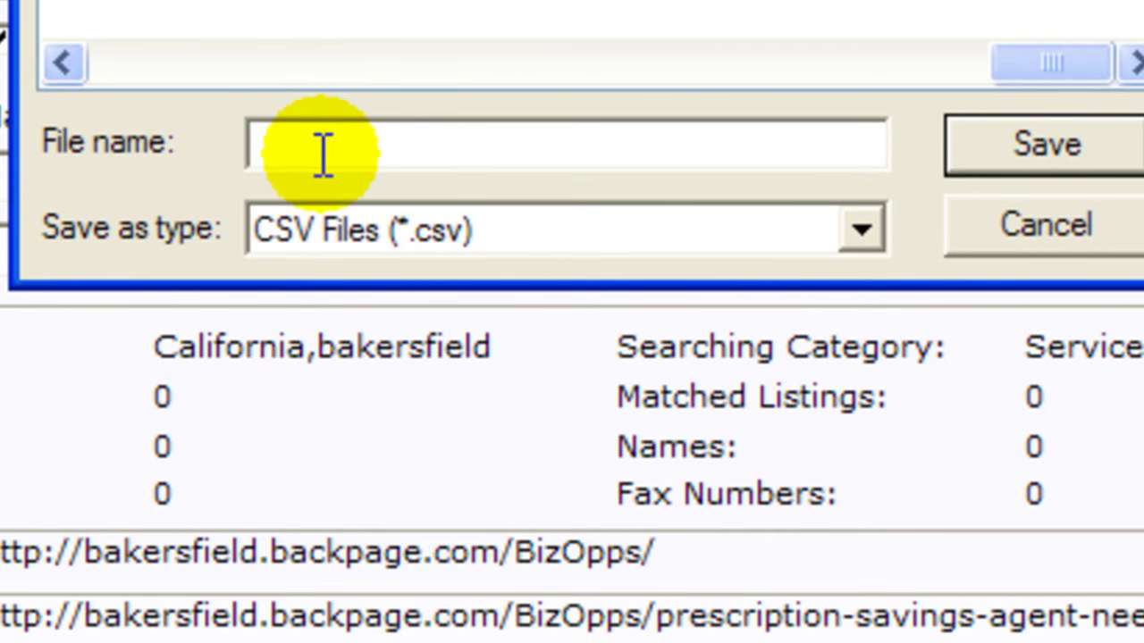
left_click(344, 159)
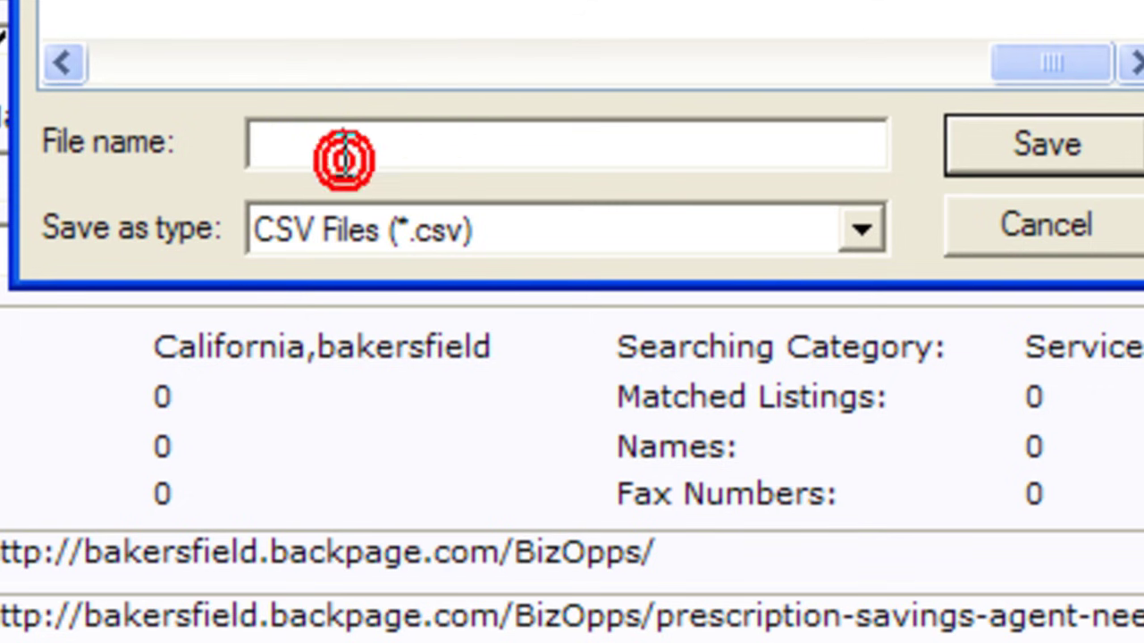
type("08150")
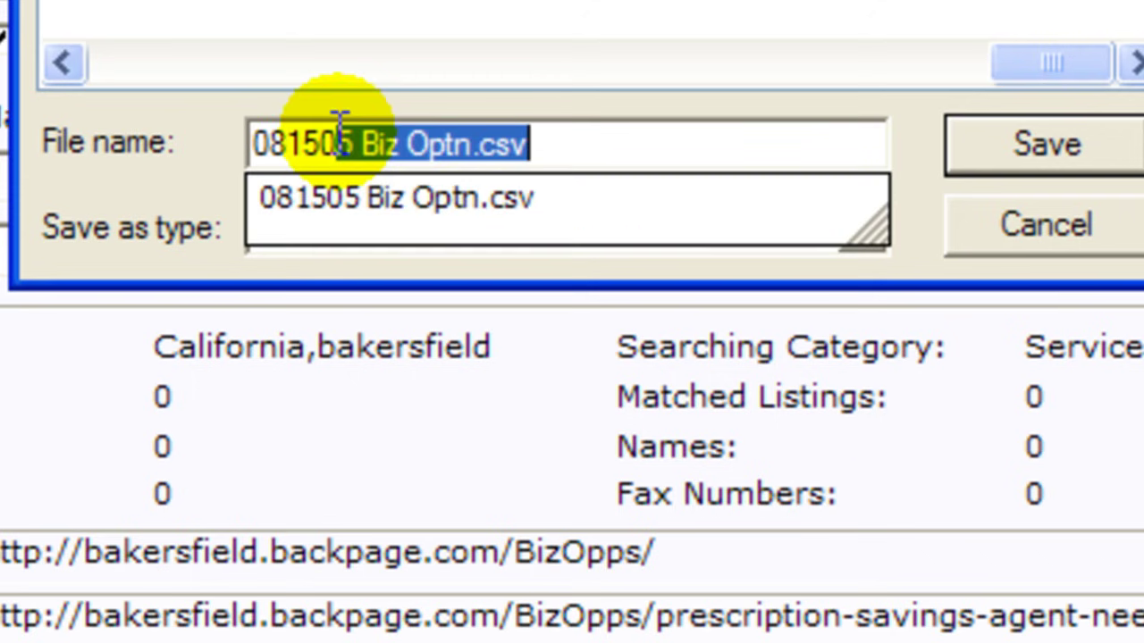
key("BackSpace")
type("10 Realtors")
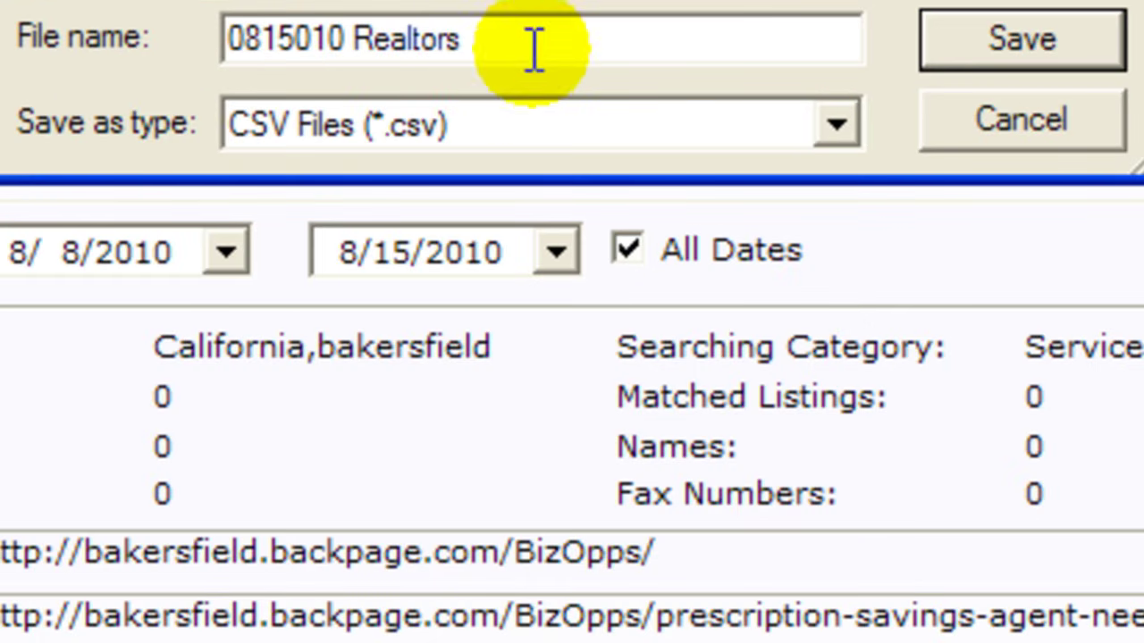
left_click(446, 611)
type("Realtors California")
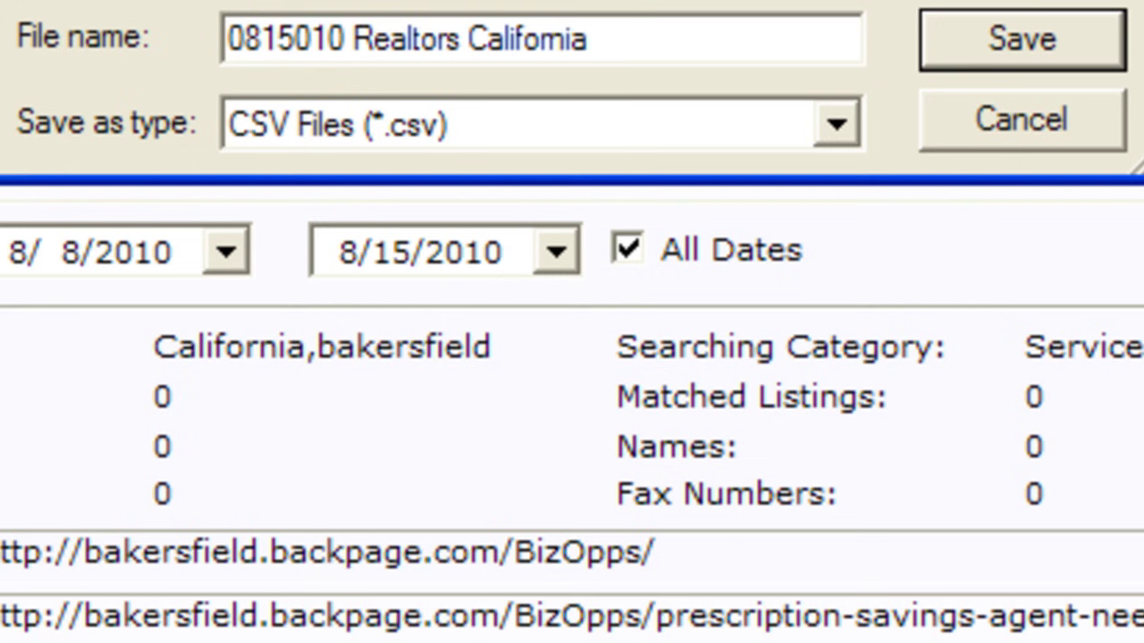
left_click(983, 45)
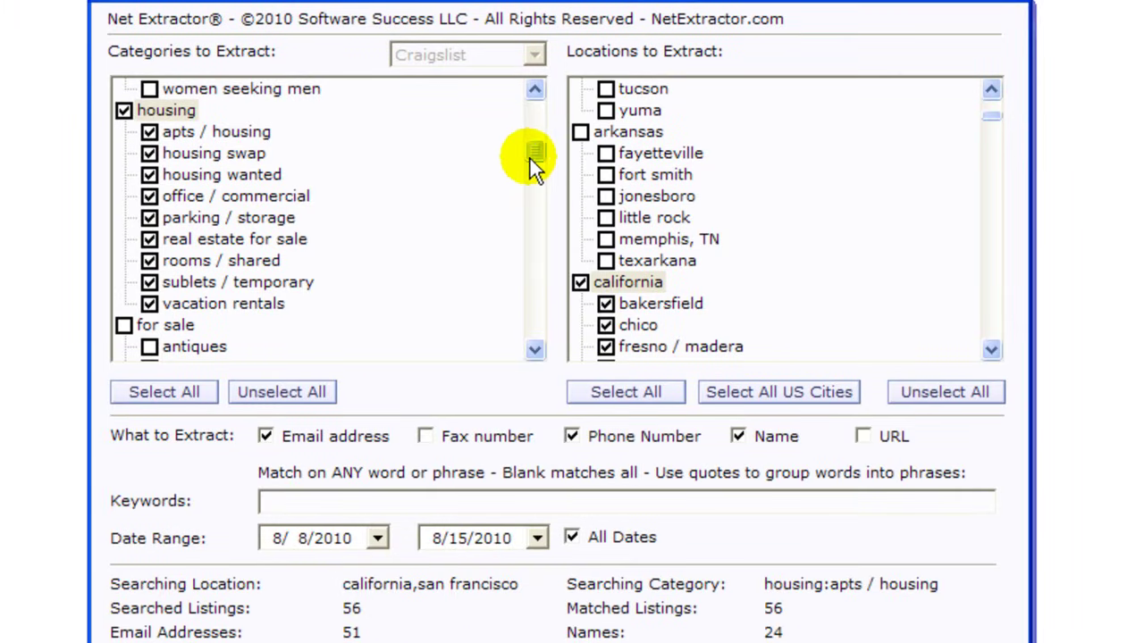
- Scroll the Categories to Extract list while the San Francisco extraction keeps running
left_click_drag(533, 166, 550, 117)
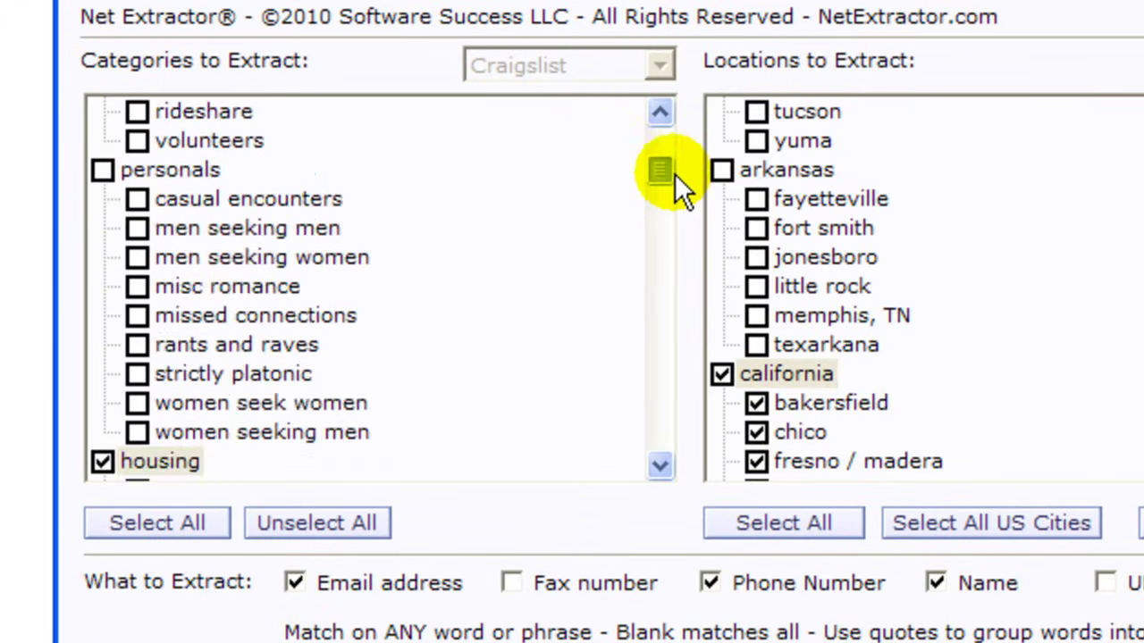
left_click_drag(676, 183, 686, 152)
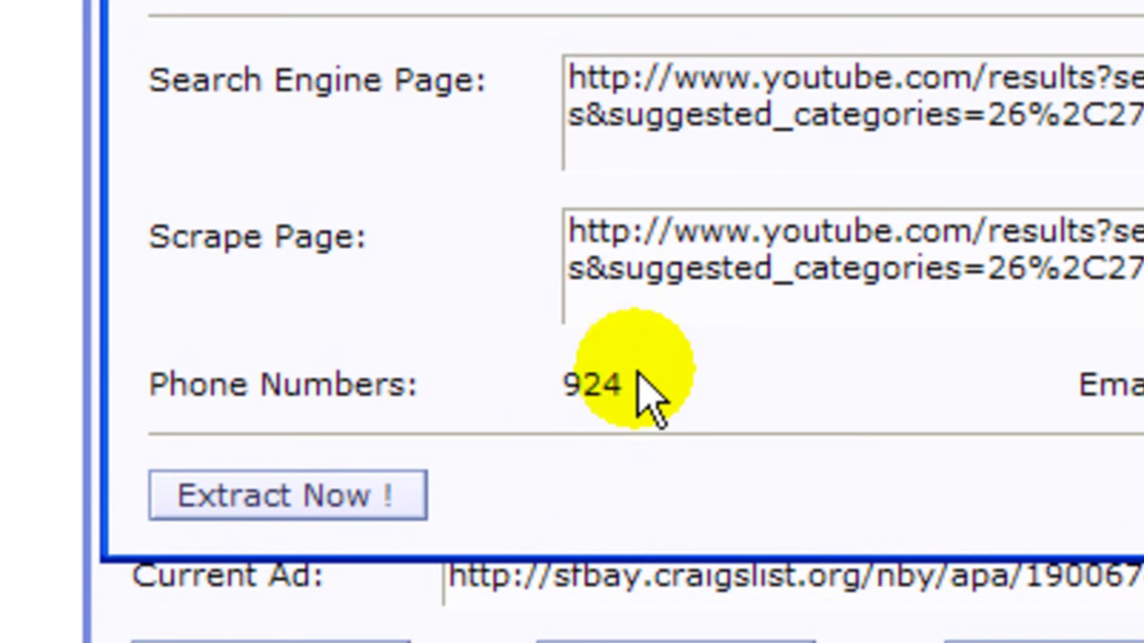
- Start a new phone scrape saved to the file '081510 Goscraper 2'
left_click(340, 509)
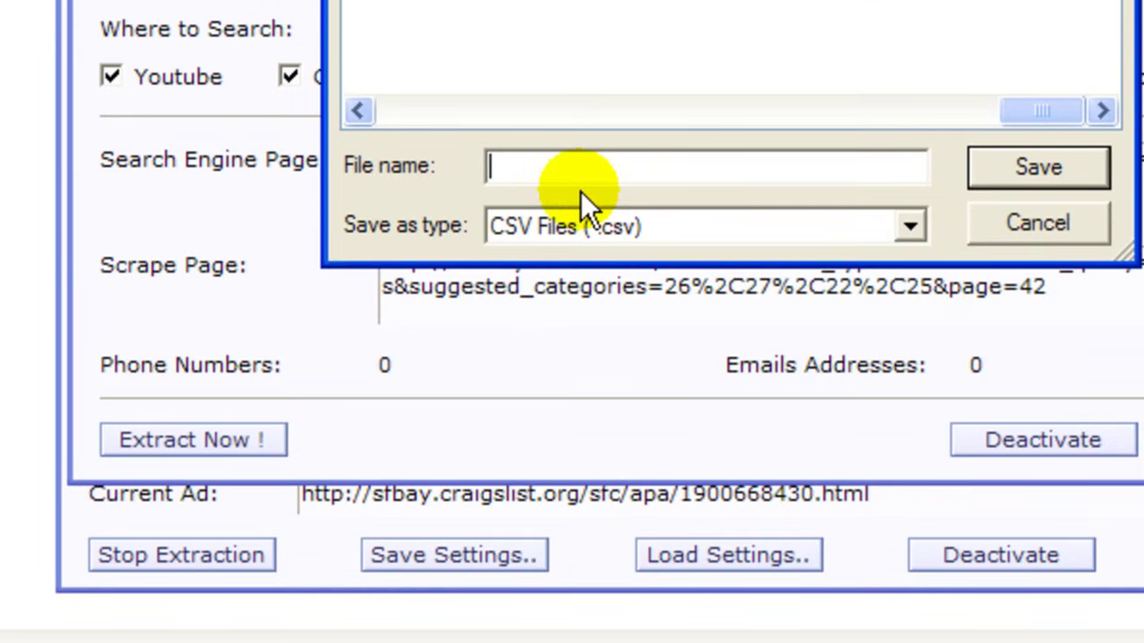
type("081510 ")
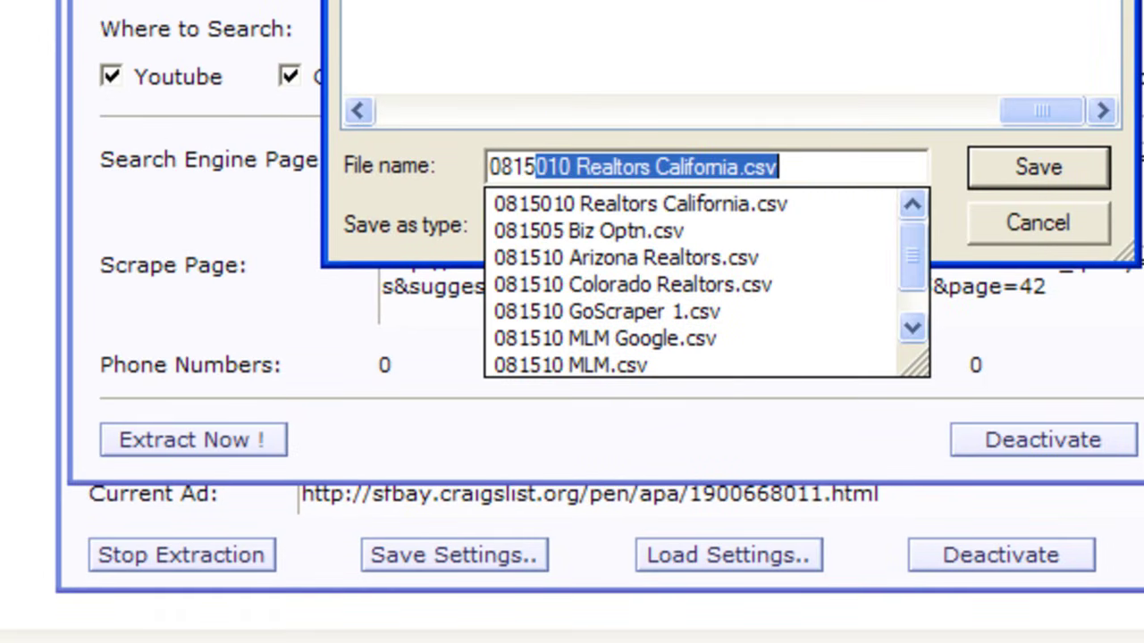
type("Gos")
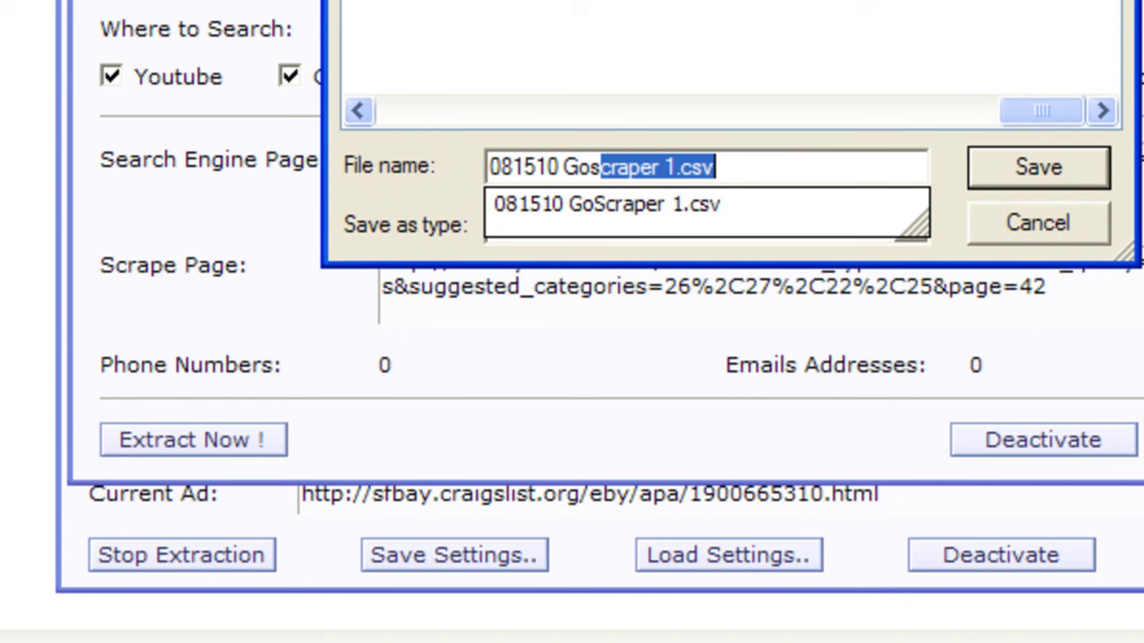
type("craper")
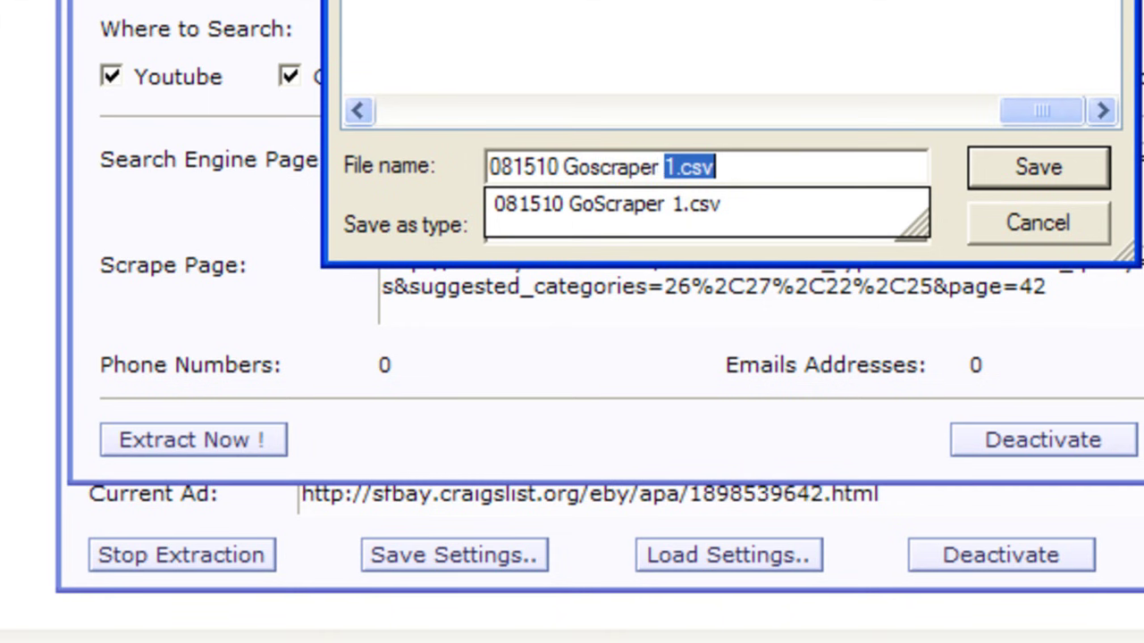
type(" 2")
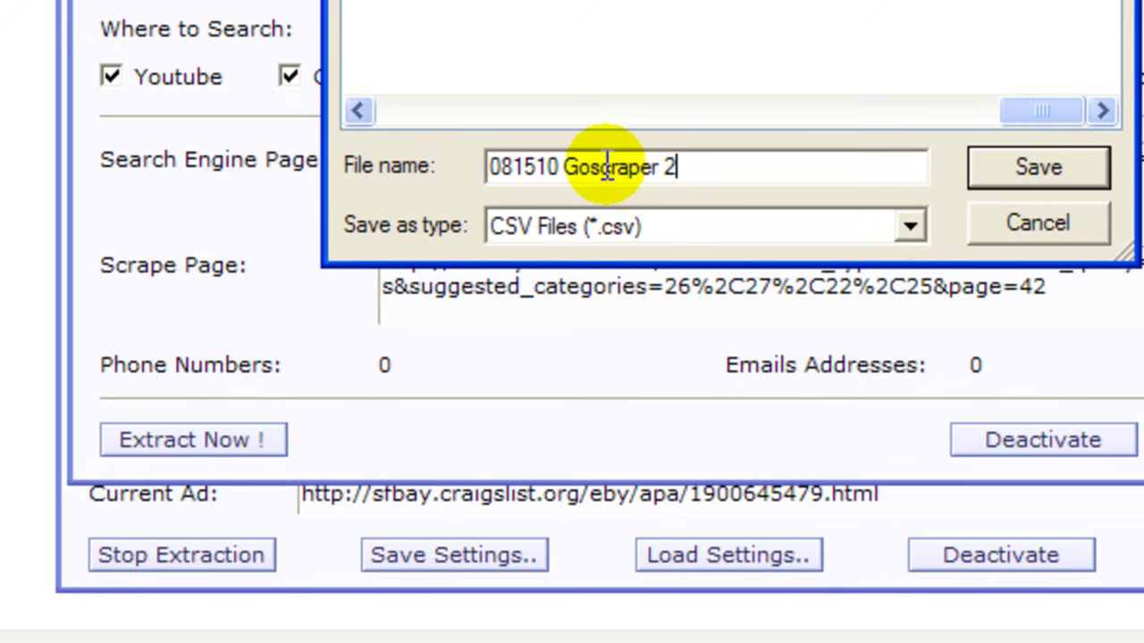
left_click(1000, 168)
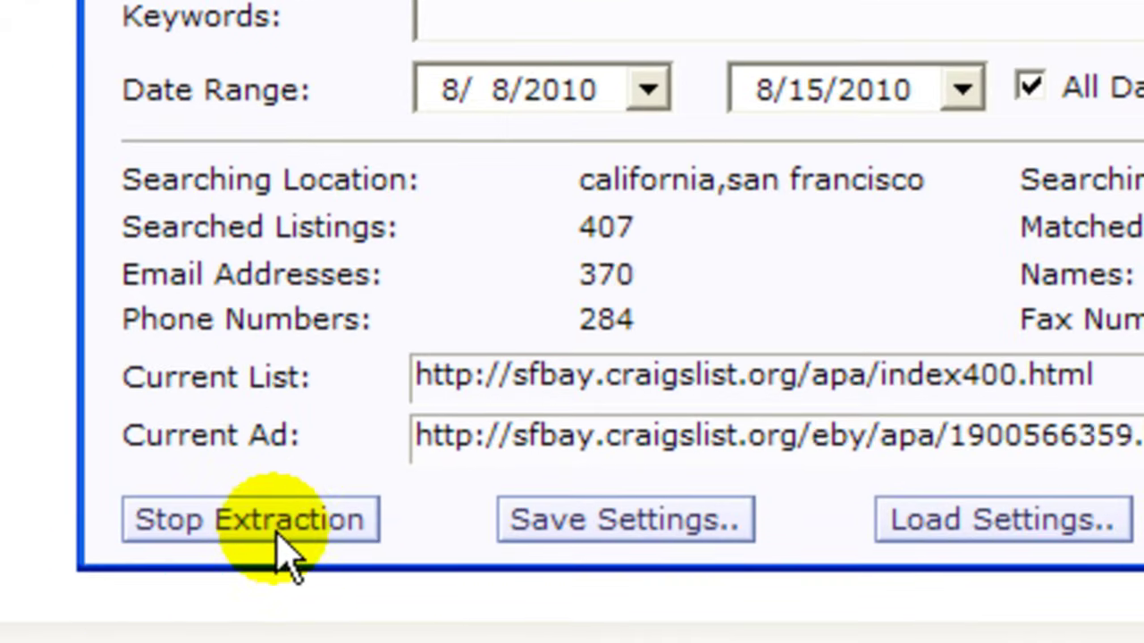
- Stop the housing extraction at 414 listings and acknowledge the 'Extraction stopped' message
left_click(288, 519)
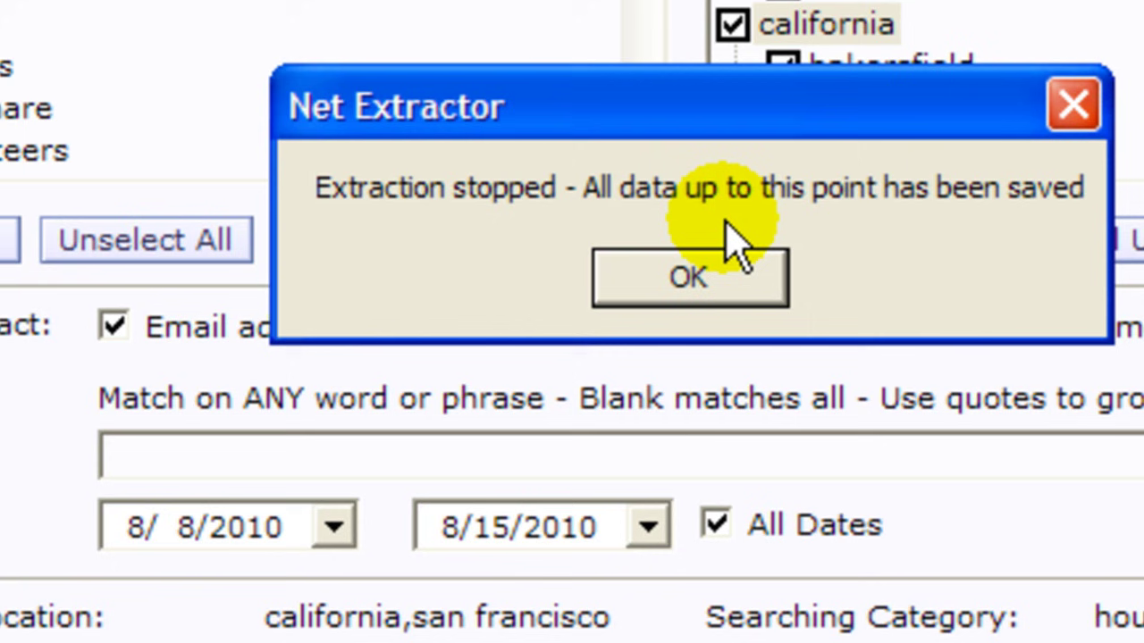
left_click(700, 279)
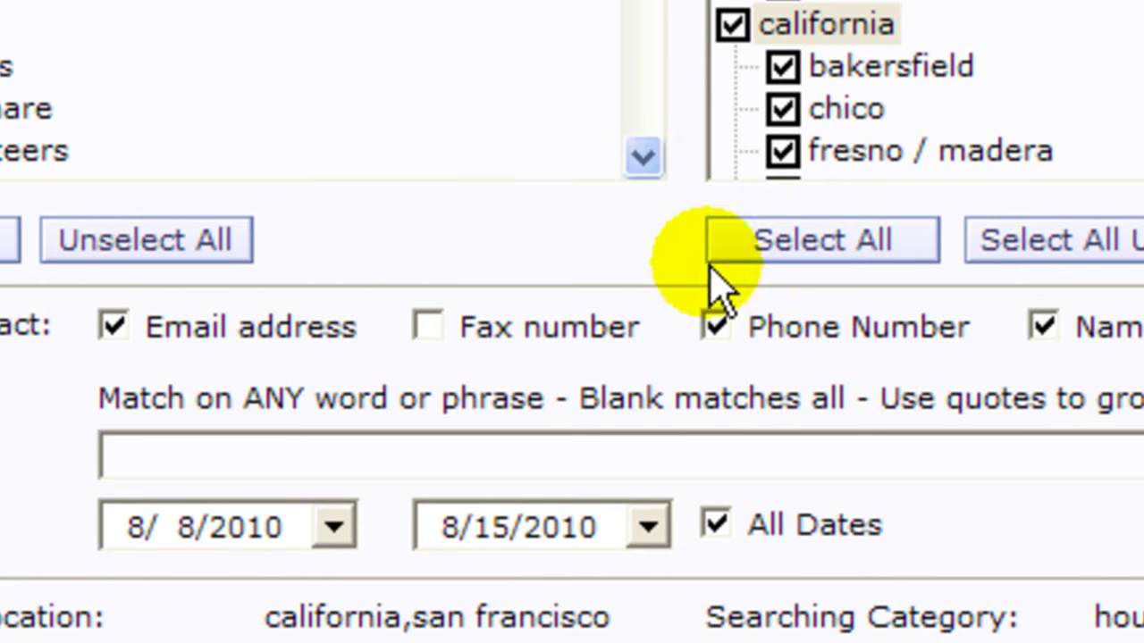
- Open the 0815010 Realtors California spreadsheet from Excel's recent files
key("super")
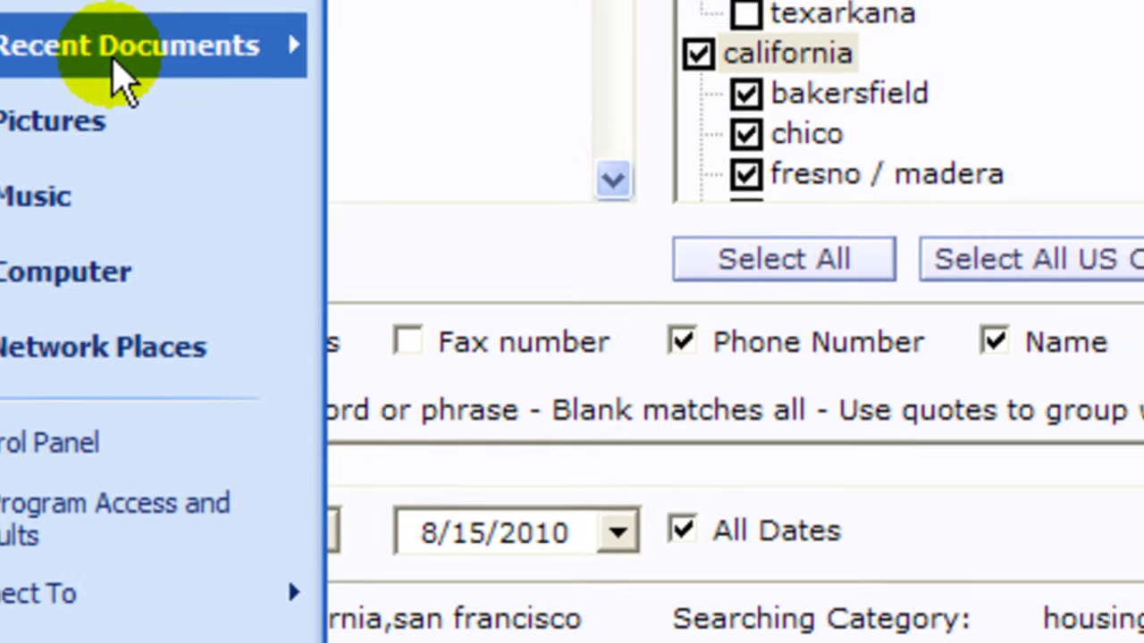
mouse_move(108, 16)
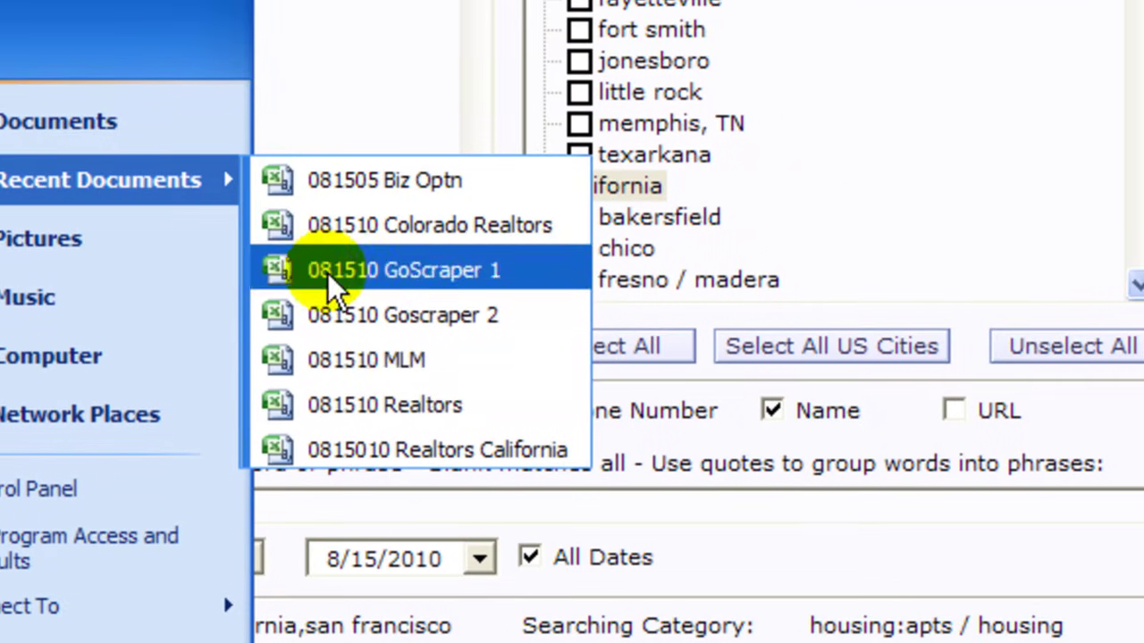
left_click(388, 451)
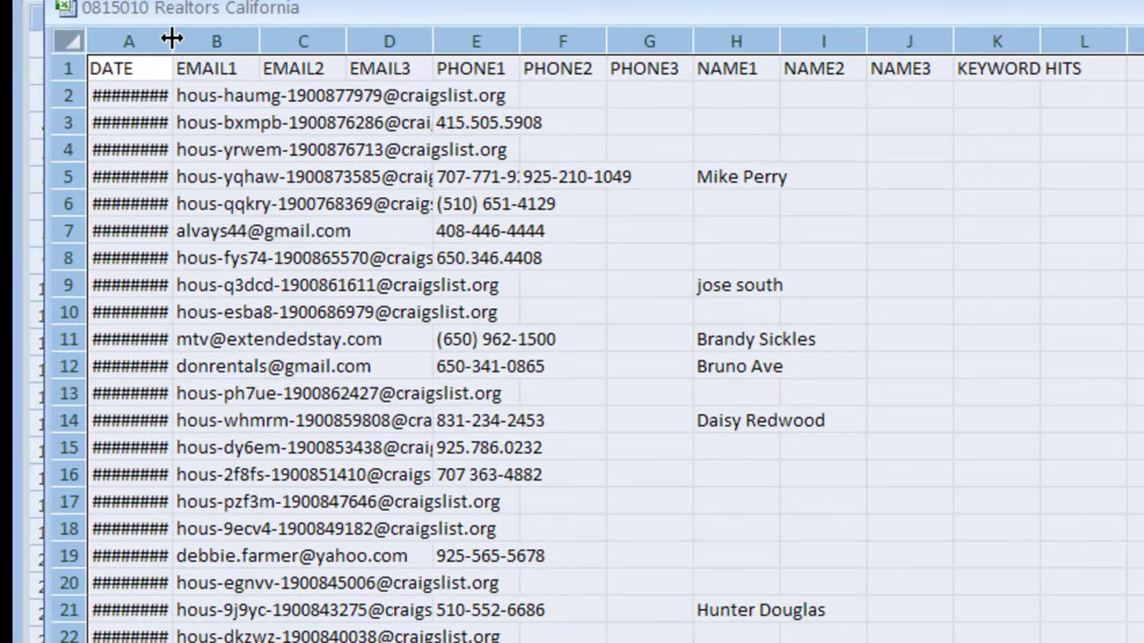
- Auto-fit all columns and scroll through the dated email listings
double_click(171, 39)
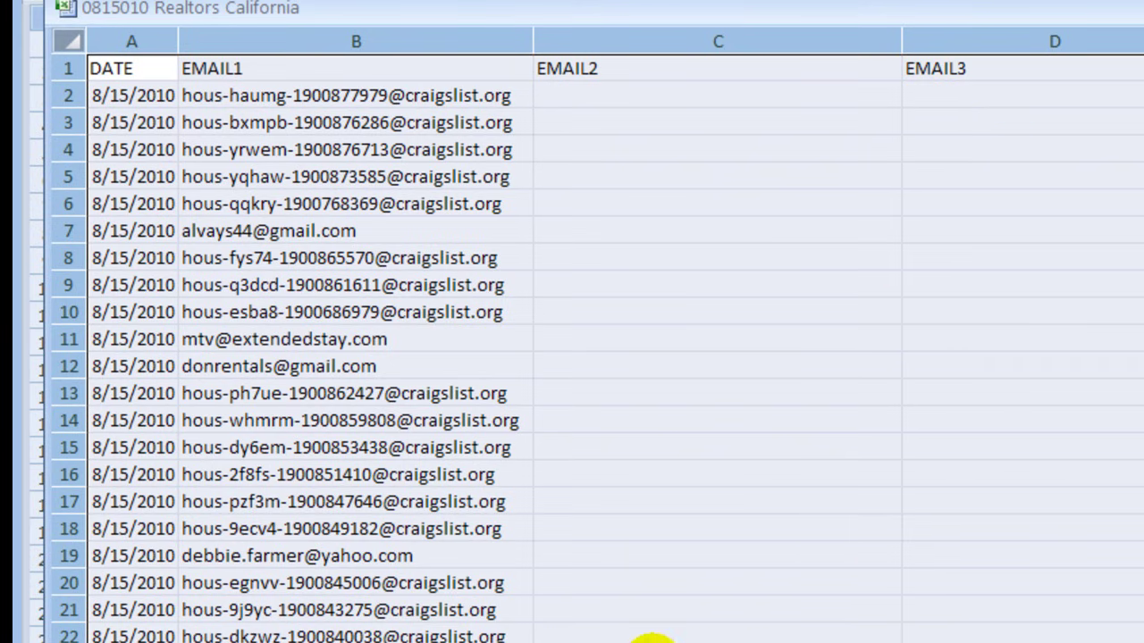
mouse_move(652, 638)
left_mouse_down()
mouse_move(680, 638)
mouse_move(653, 638)
left_mouse_up()
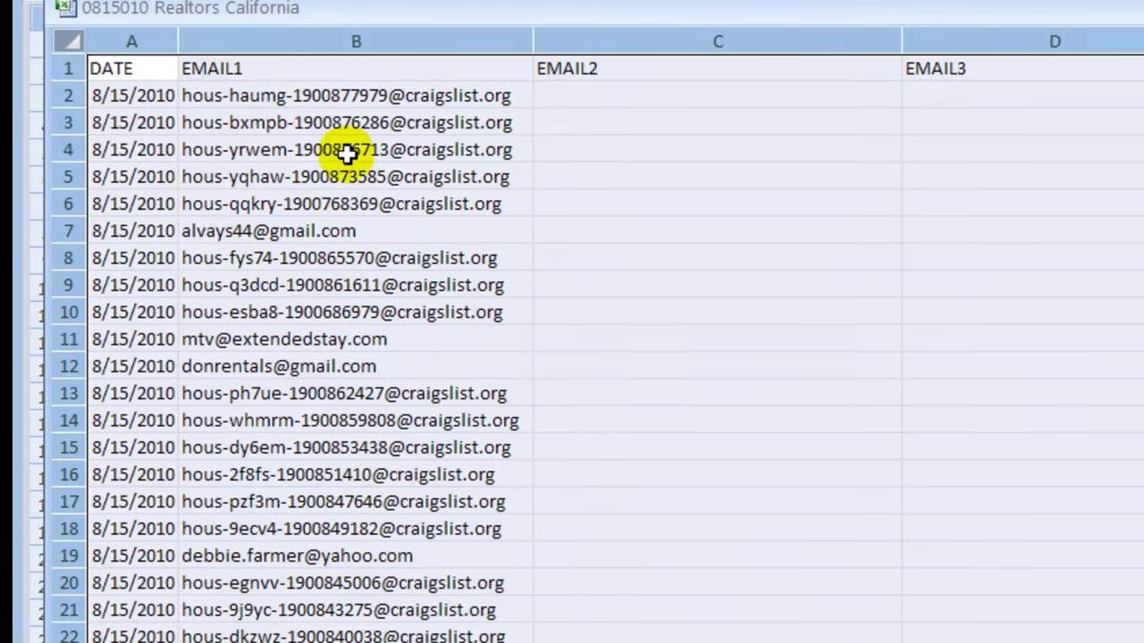
left_click(701, 638)
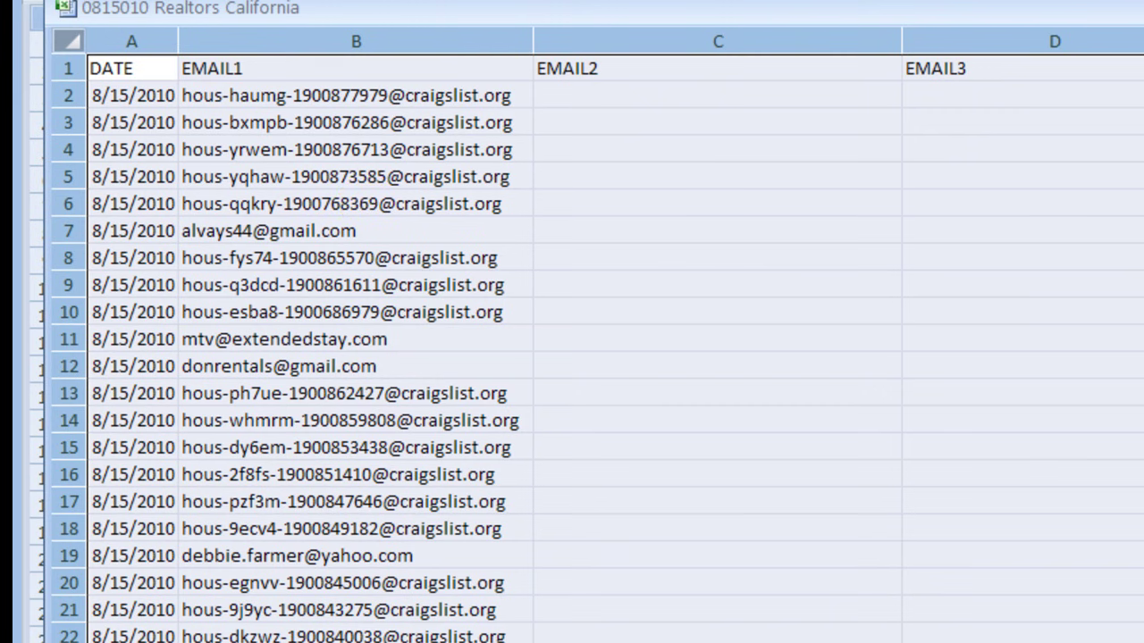
scroll(572, 348, "down", 20)
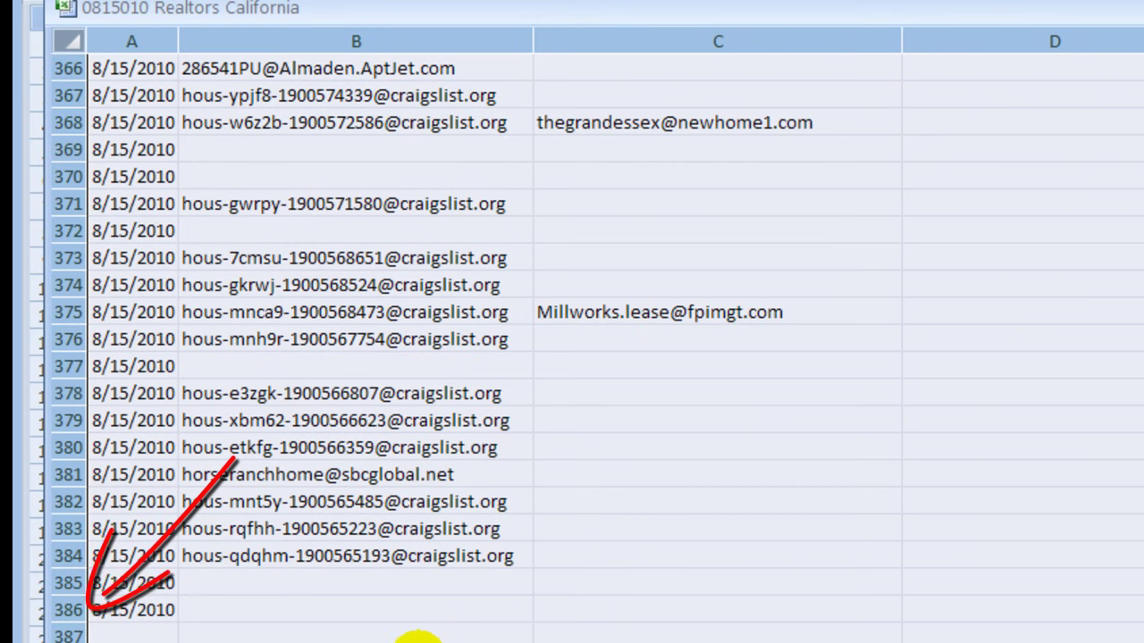
scroll(572, 349, "up", 7)
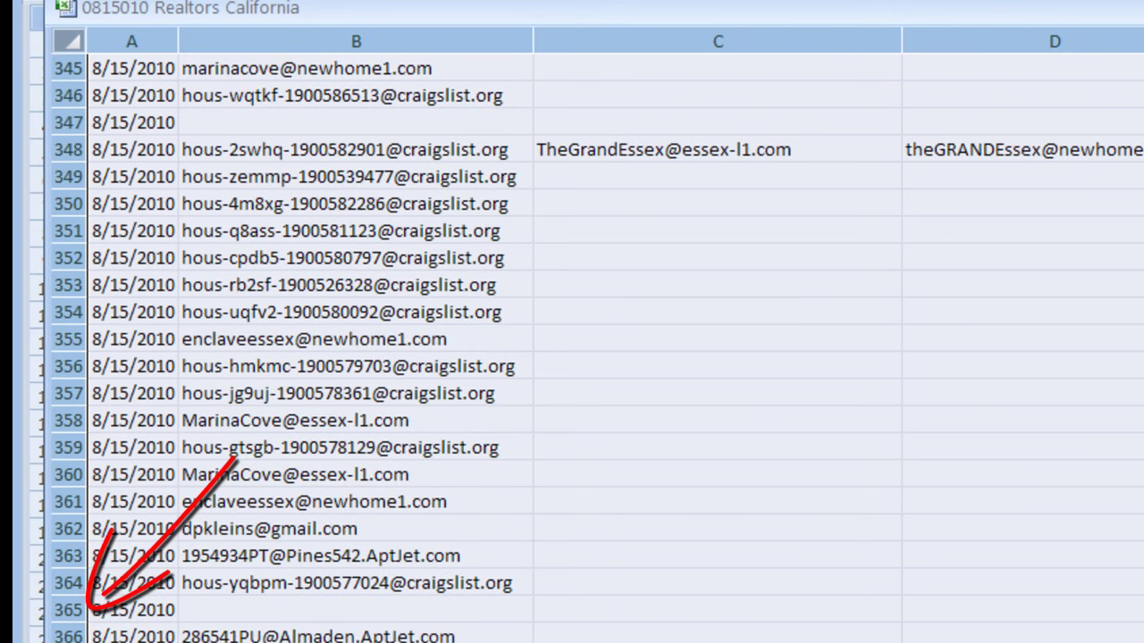
scroll(572, 349, "up", 20)
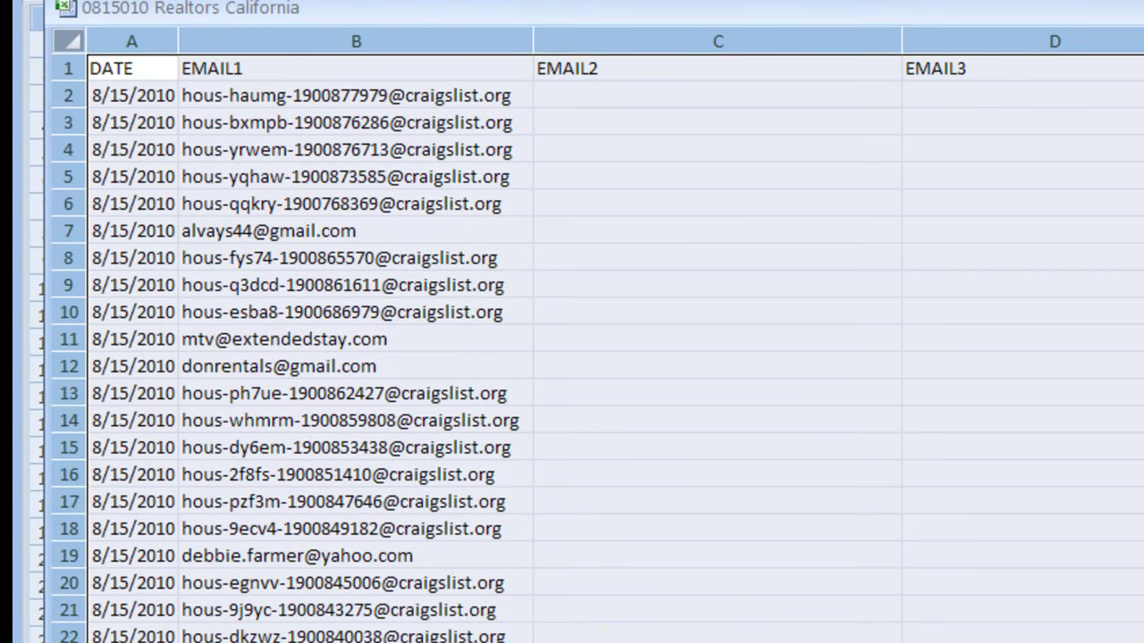
- Sort the whole table by column E (PHONE1), values A to Z, expanding the selection
left_click_drag(608, 636, 626, 636)
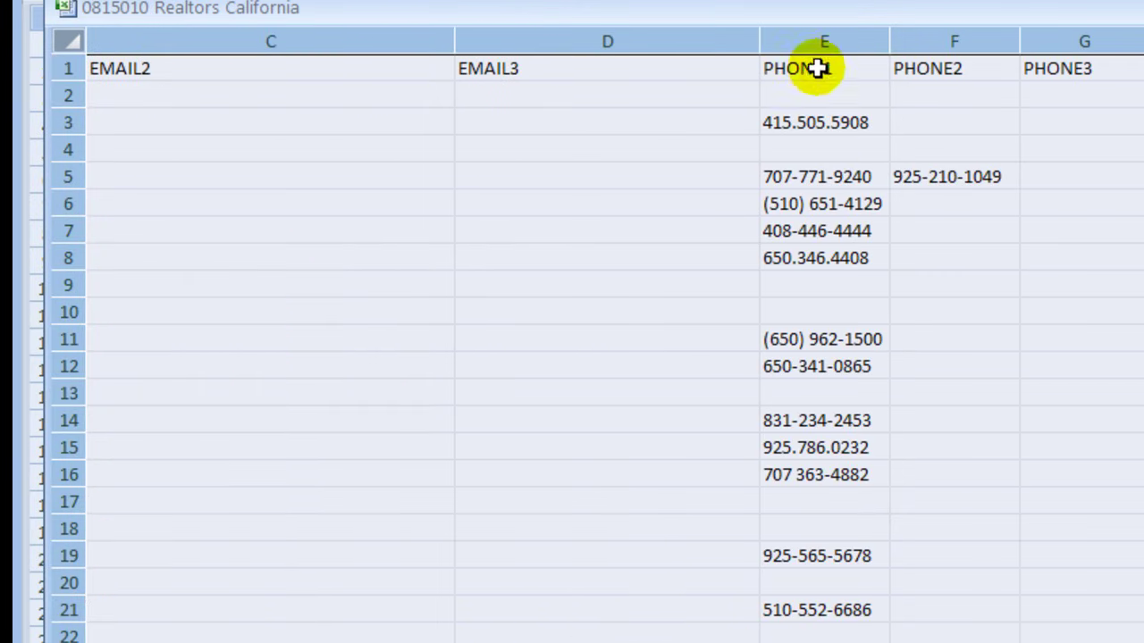
left_click(821, 41)
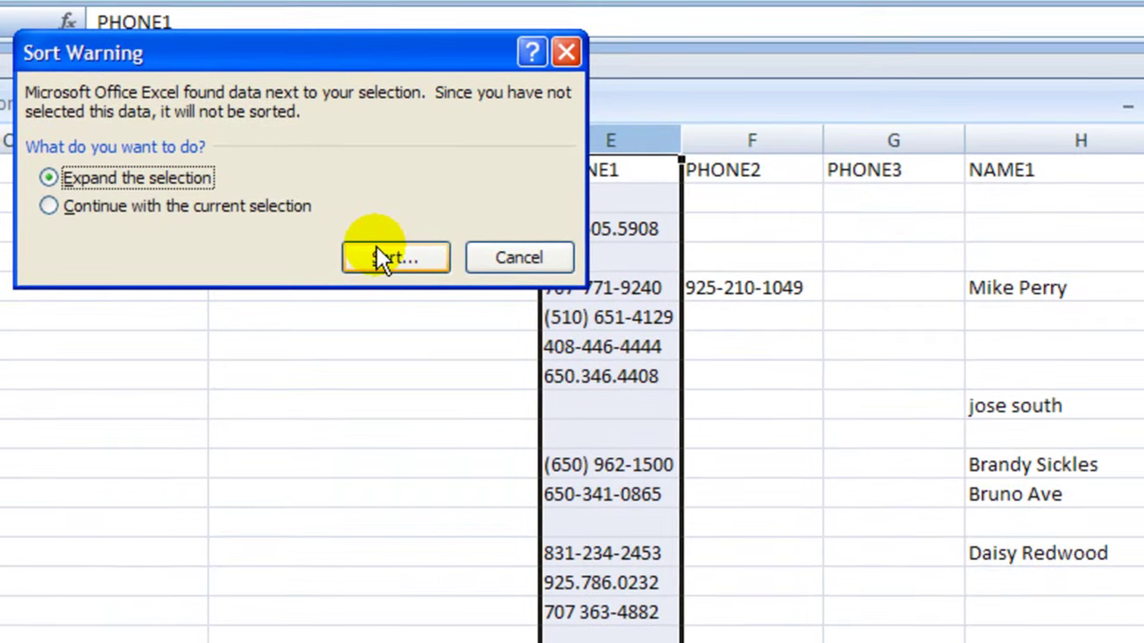
left_click(375, 249)
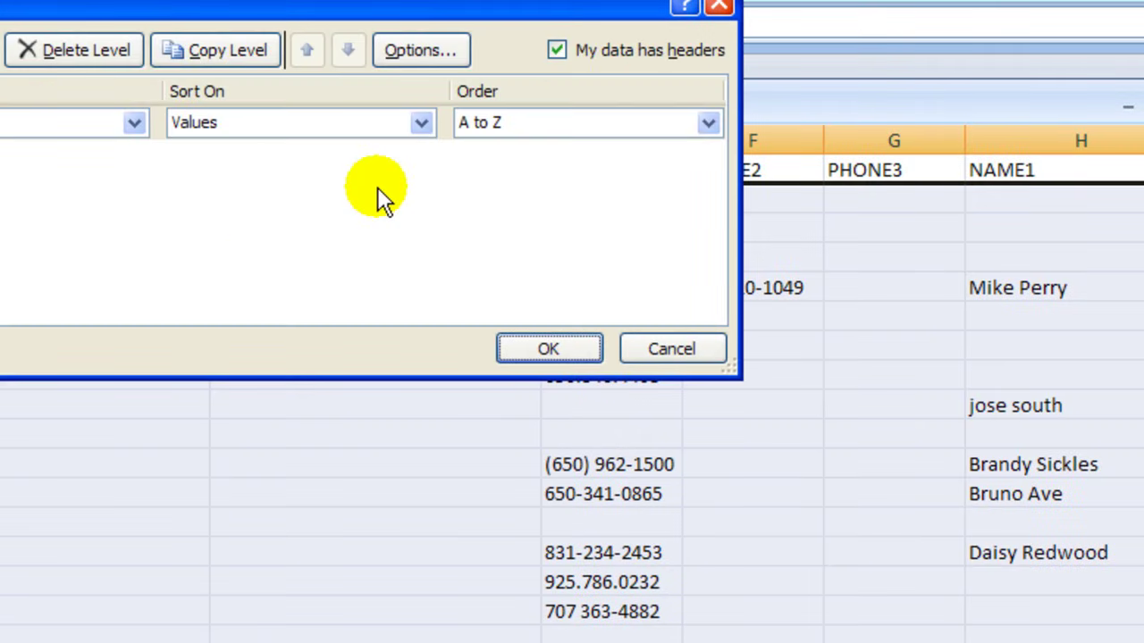
left_click(135, 122)
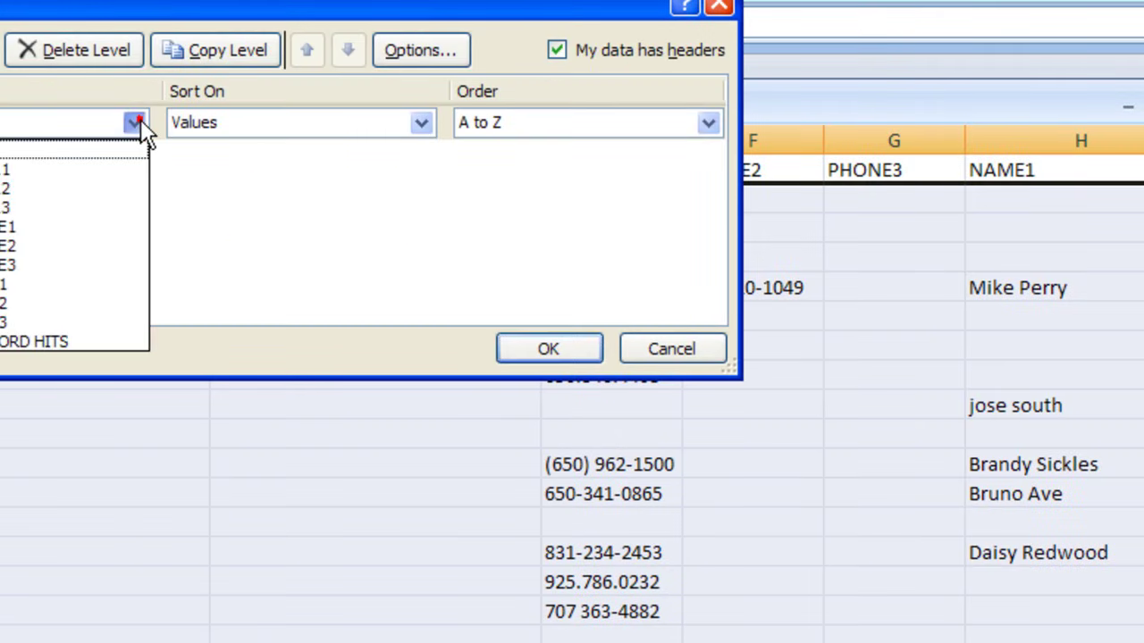
left_click(56, 224)
left_click(545, 348)
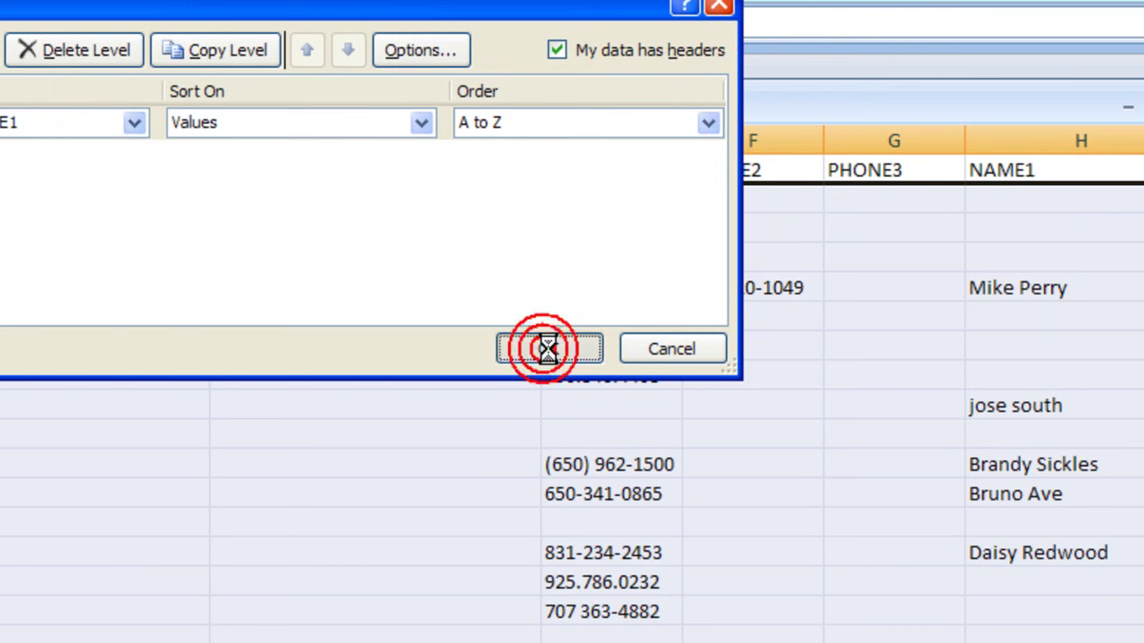
left_click(901, 260)
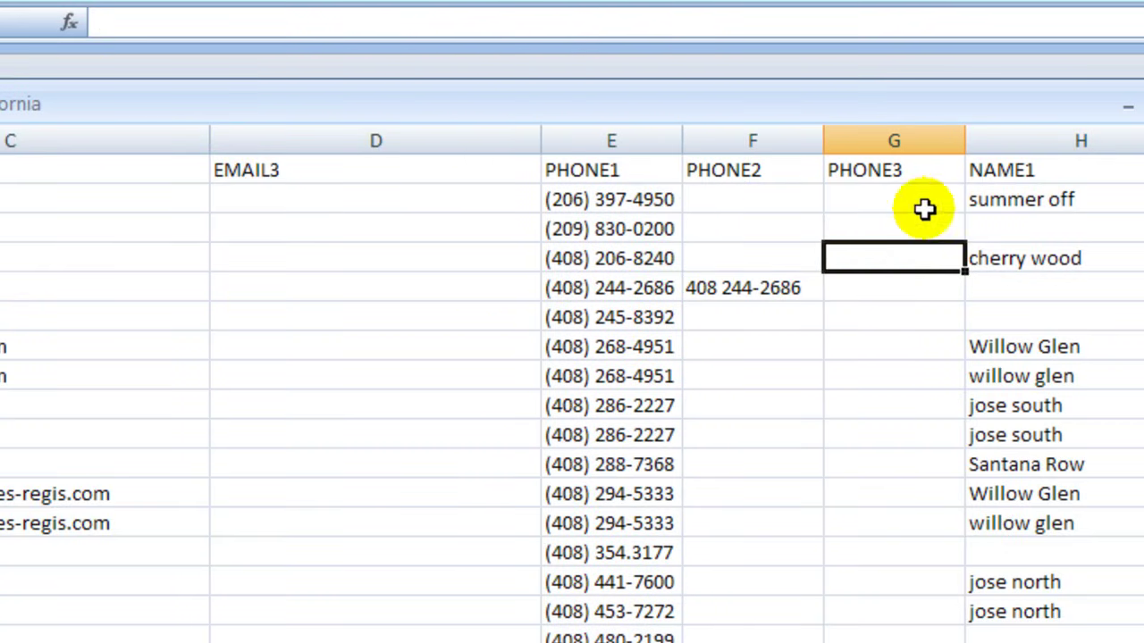
left_click(626, 143)
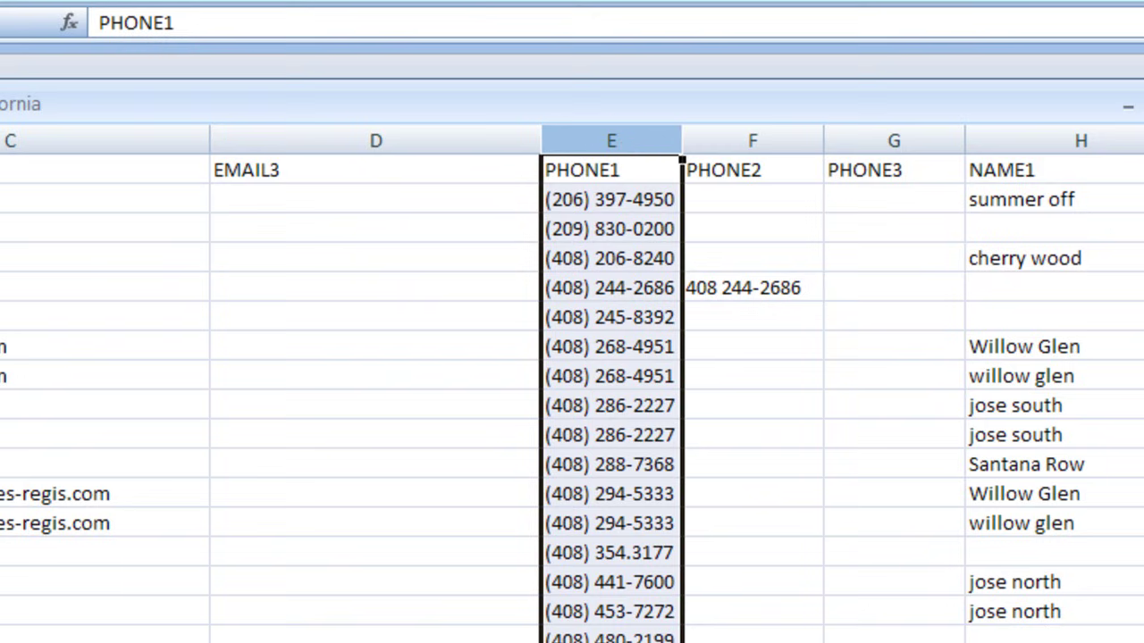
left_click_drag(1141, 177, 1140, 191)
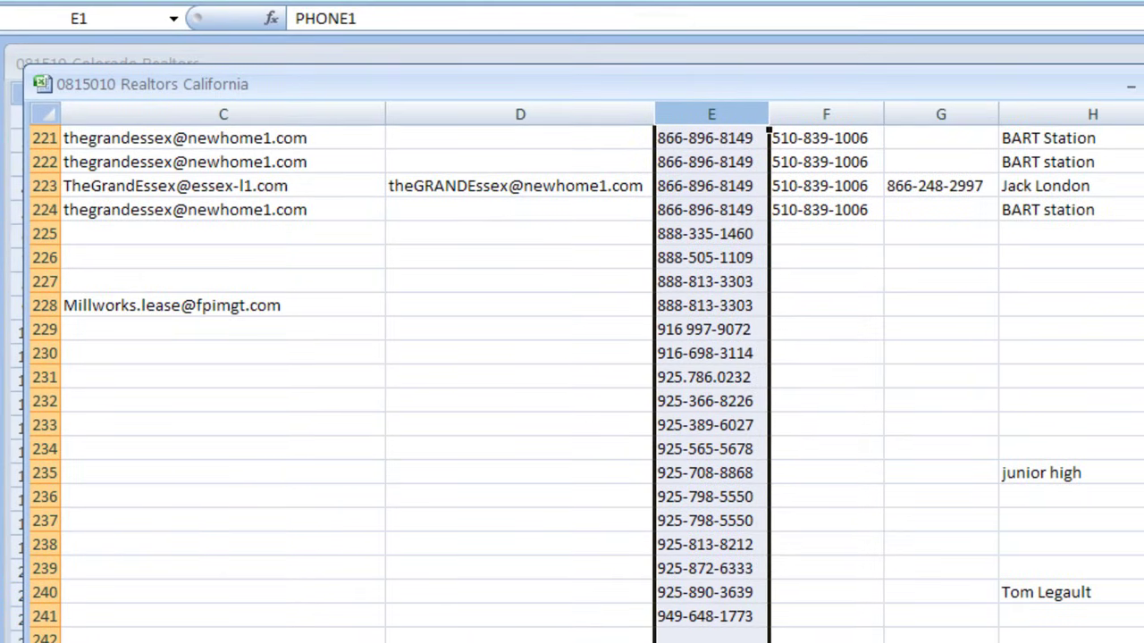
left_click_drag(1140, 501, 1140, 420)
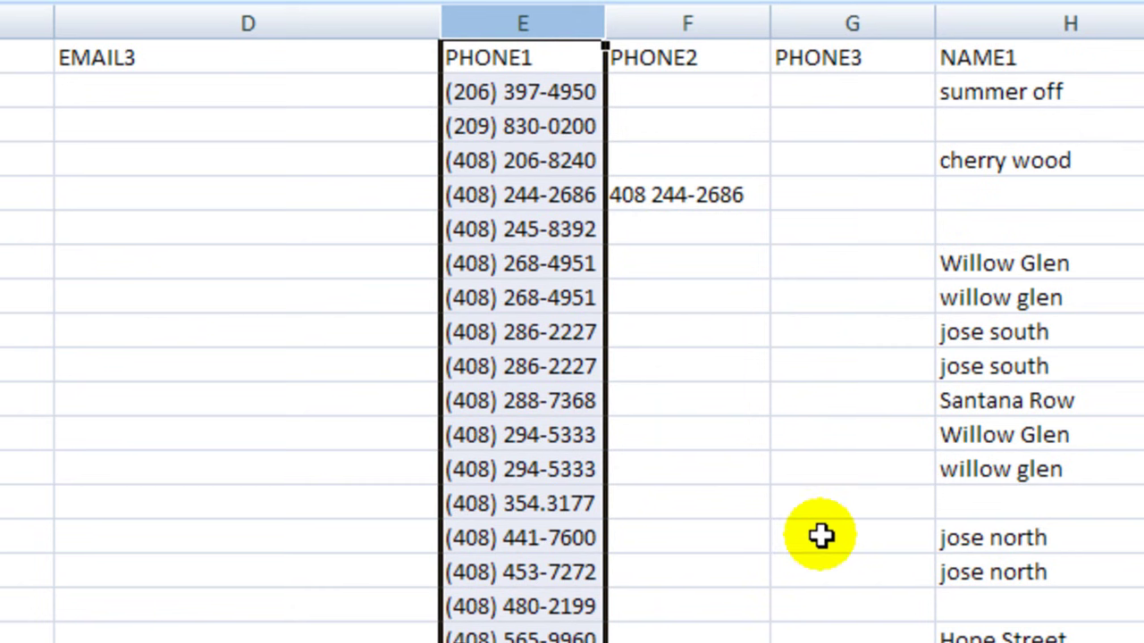
left_click(694, 21)
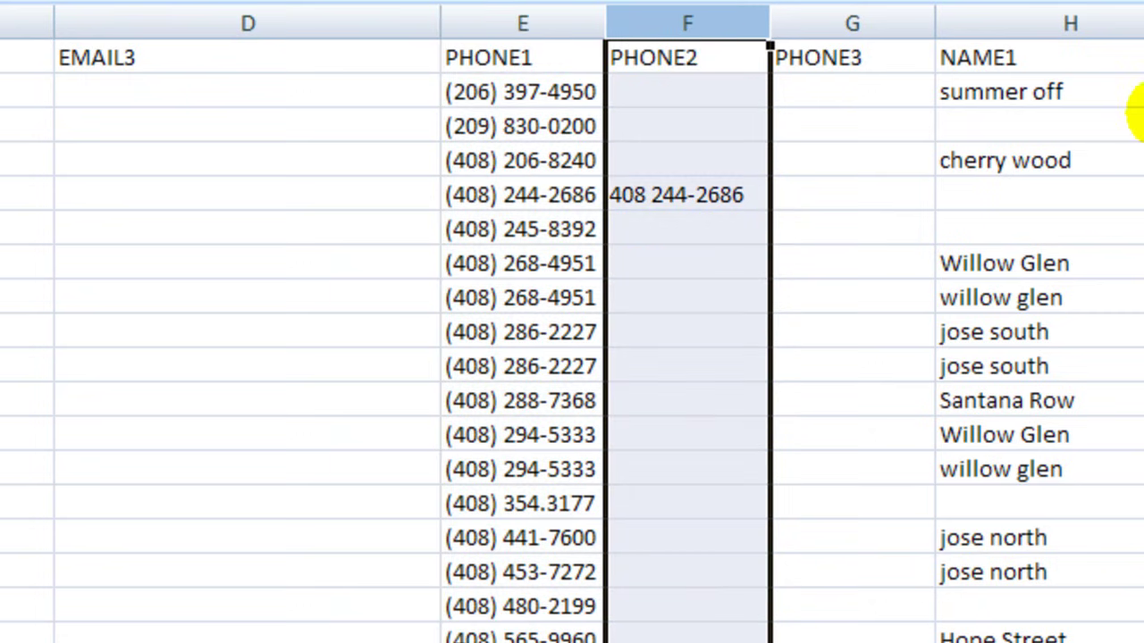
mouse_move(1143, 49)
left_mouse_down()
mouse_move(1143, 80)
mouse_move(1143, 49)
left_mouse_up()
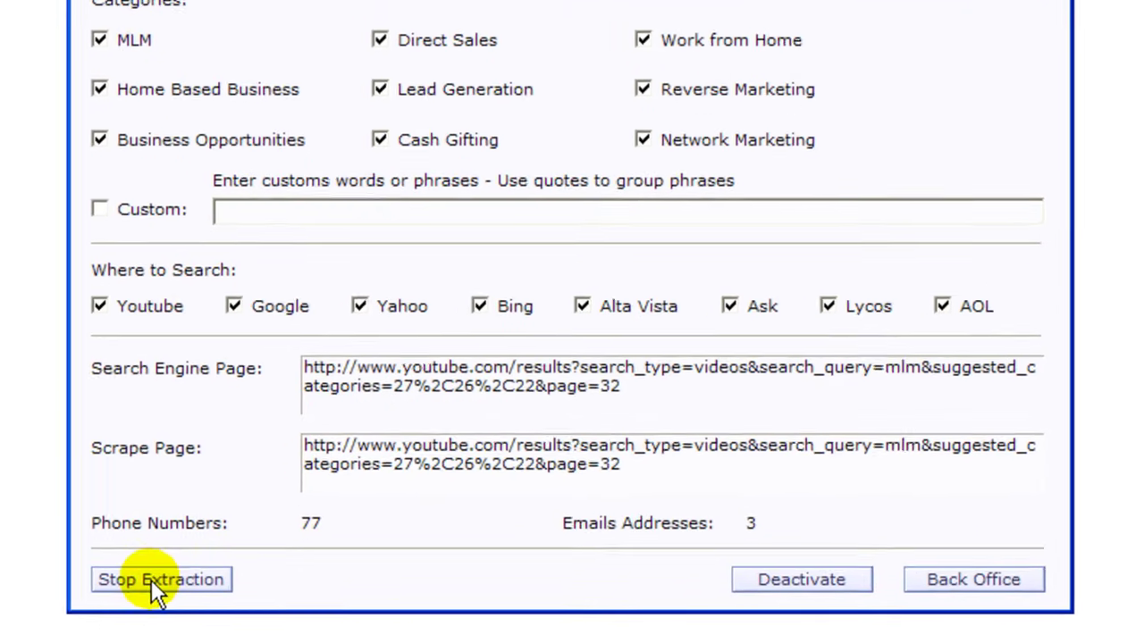
- Stop the GoScraper YouTube scrape and close the 'Extraction finished!' message
left_click(147, 584)
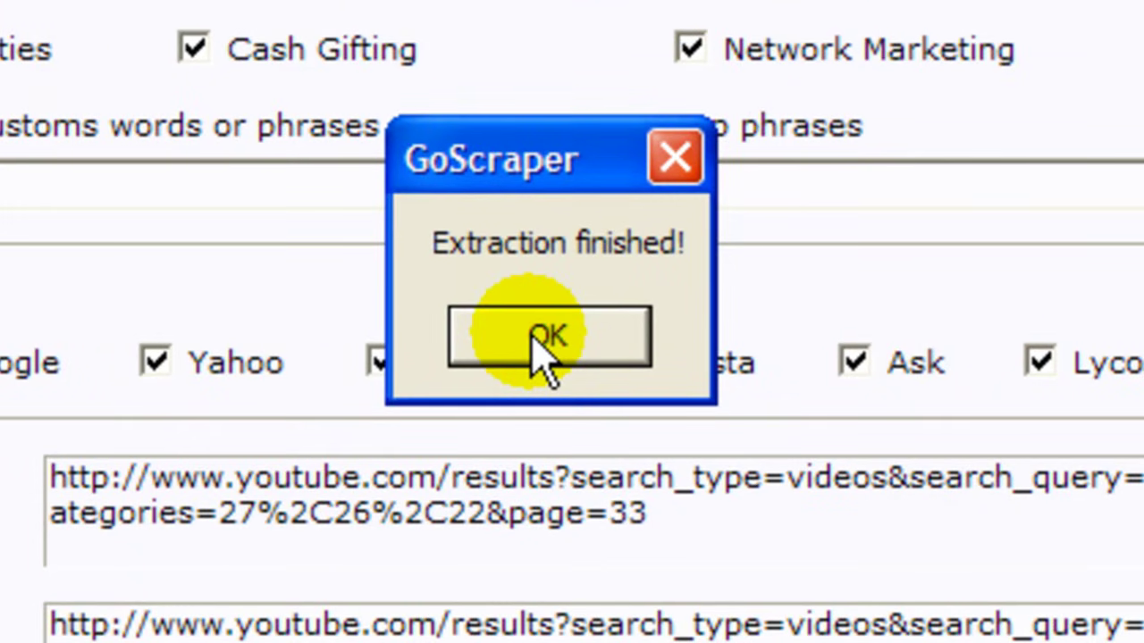
left_click(532, 338)
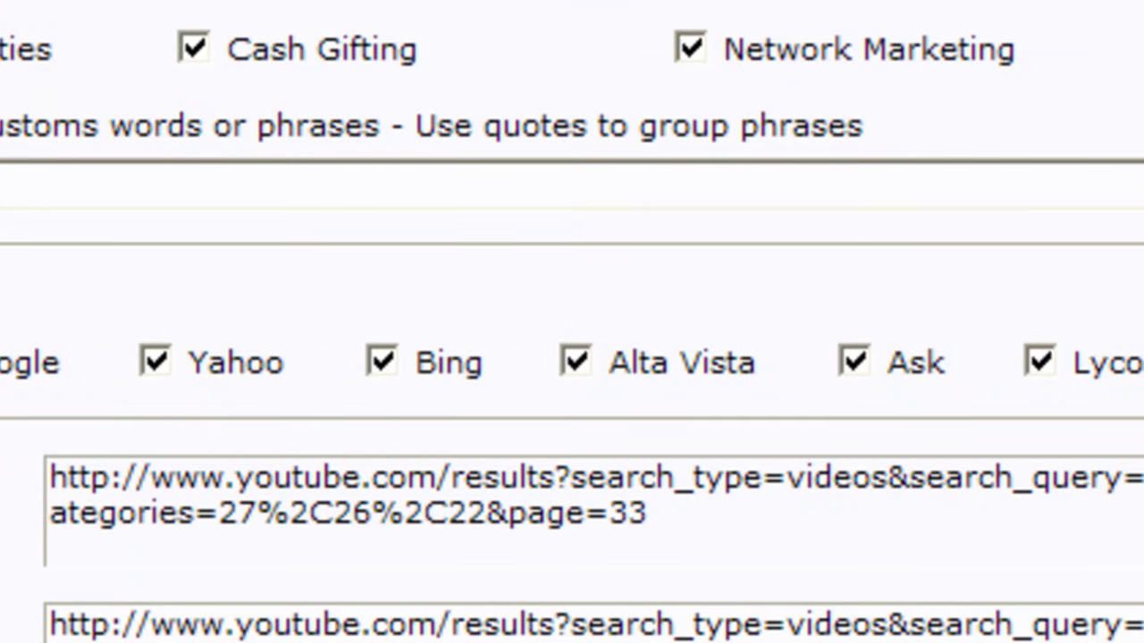
- Reopen 081510 Goscraper 2 from recent documents and autofit all columns to show the PHONE and EMAIL entries
key("super")
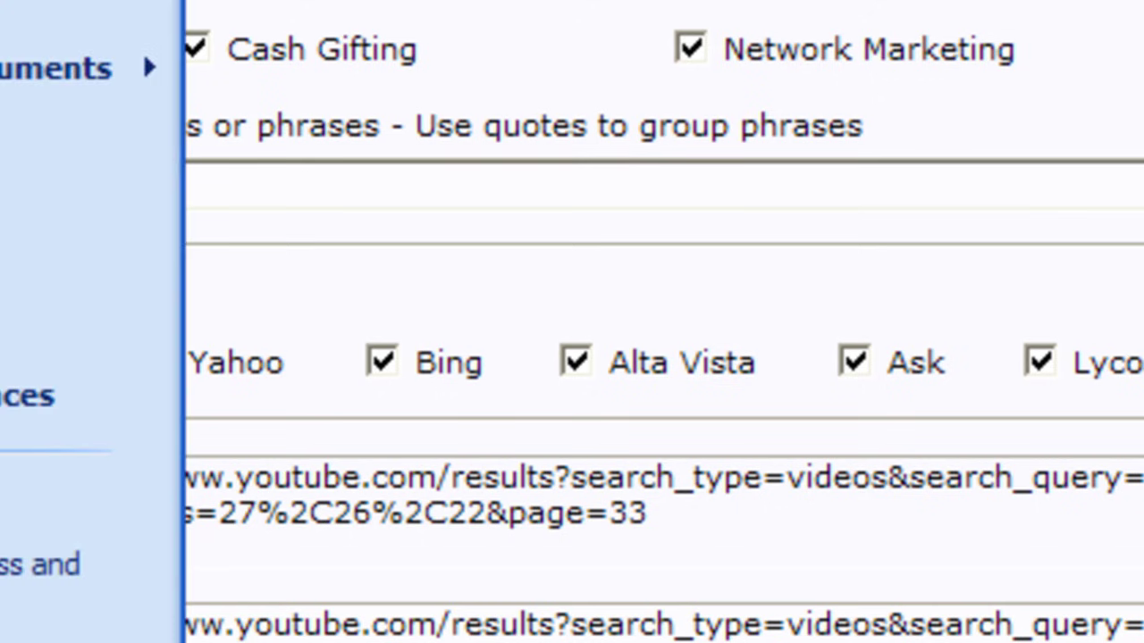
mouse_move(142, 51)
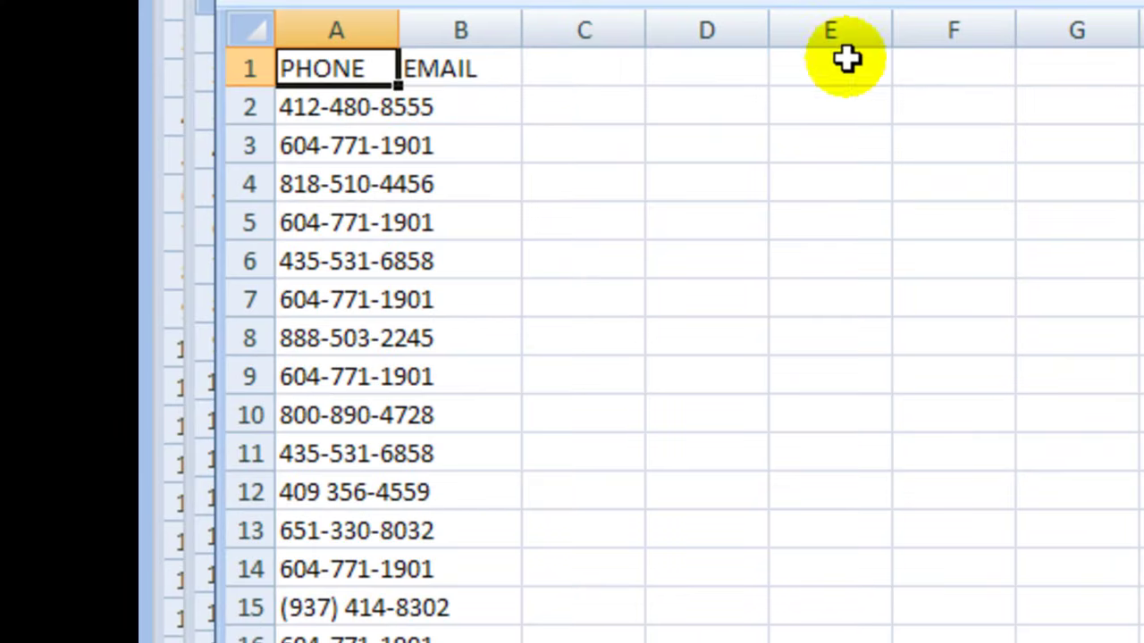
left_click(251, 30)
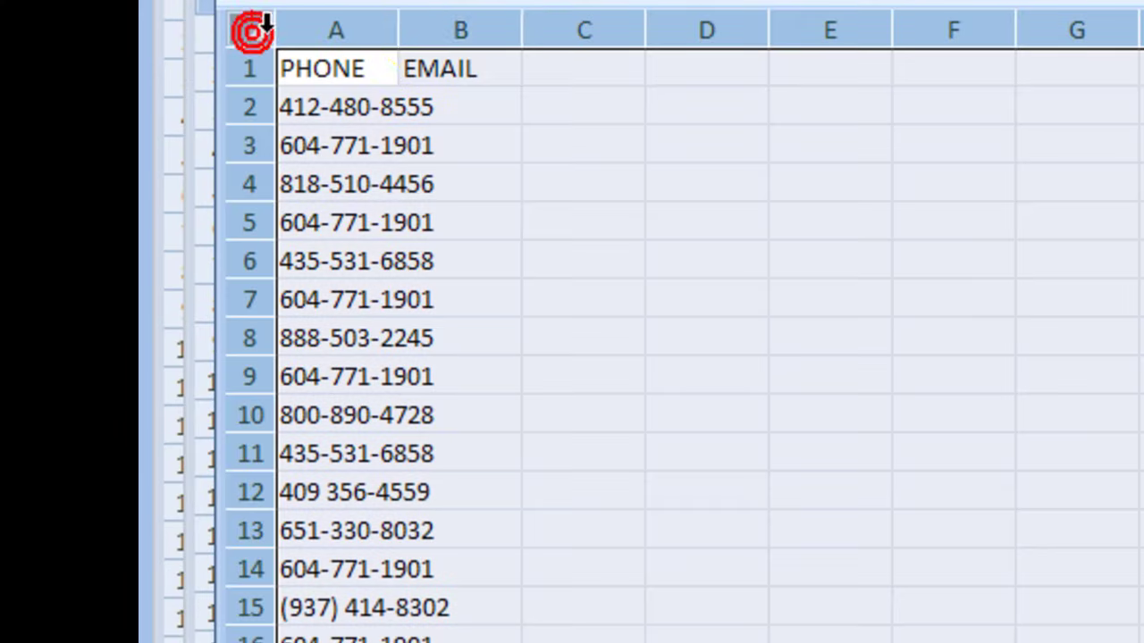
double_click(396, 27)
scroll(889, 113, "down", 5)
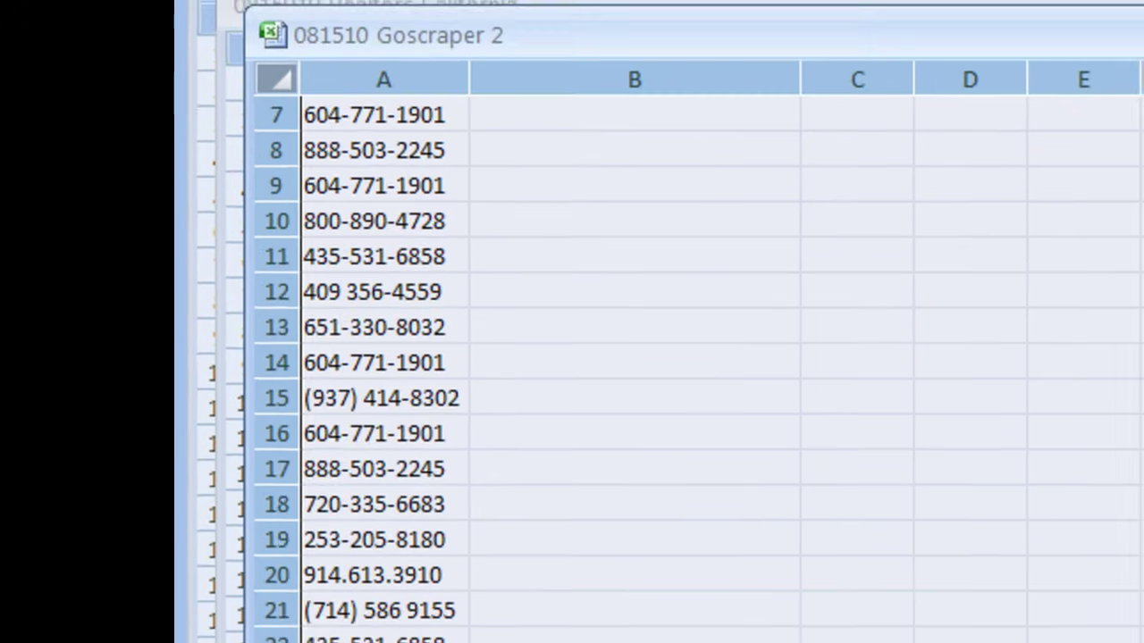
scroll(626, 321, "down", 9)
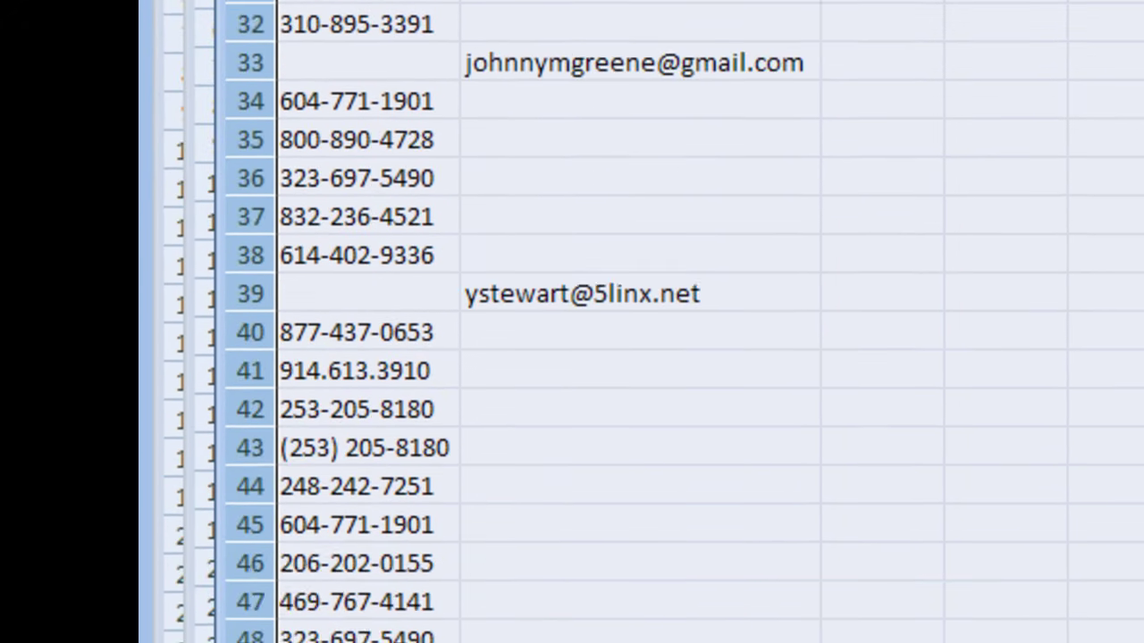
scroll(626, 321, "down", 7)
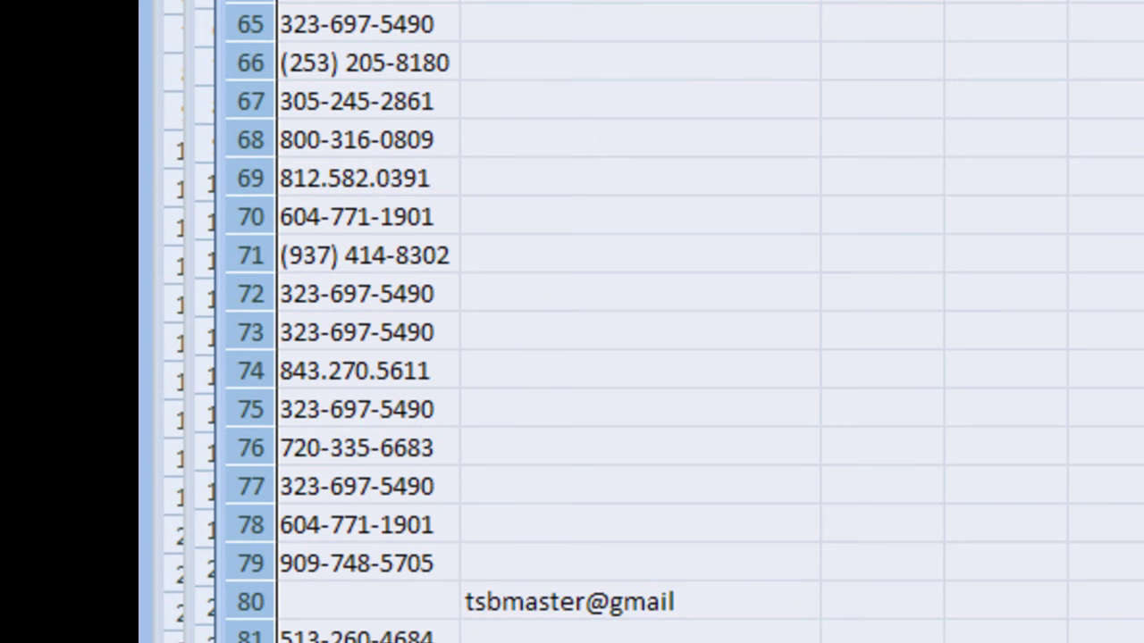
scroll(572, 321, "up", 20)
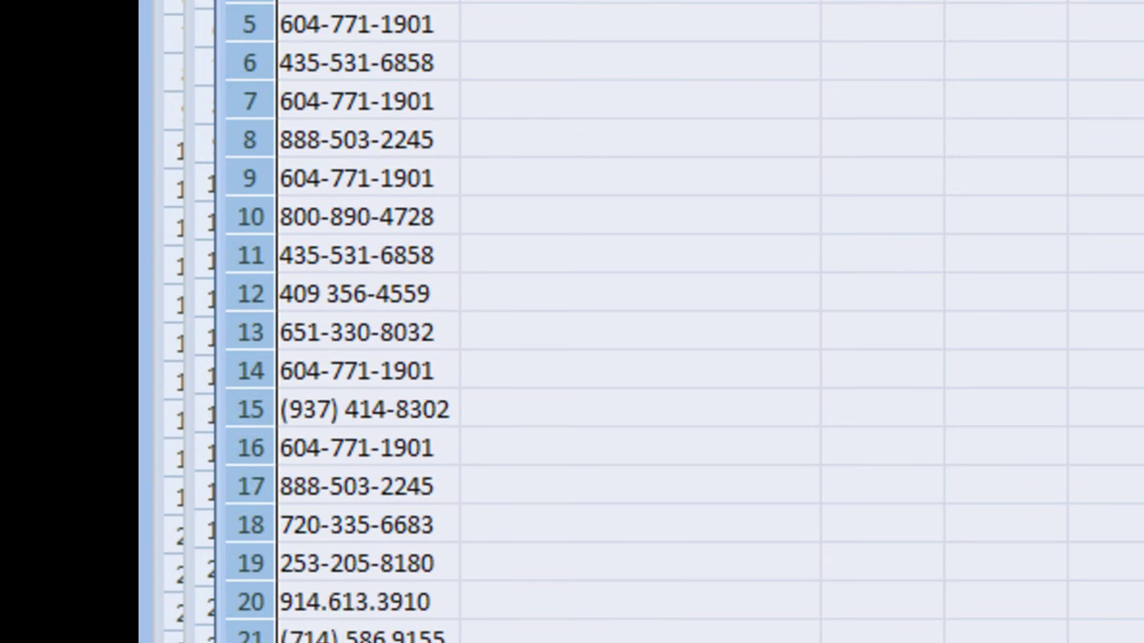
scroll(571, 322, "down", 4)
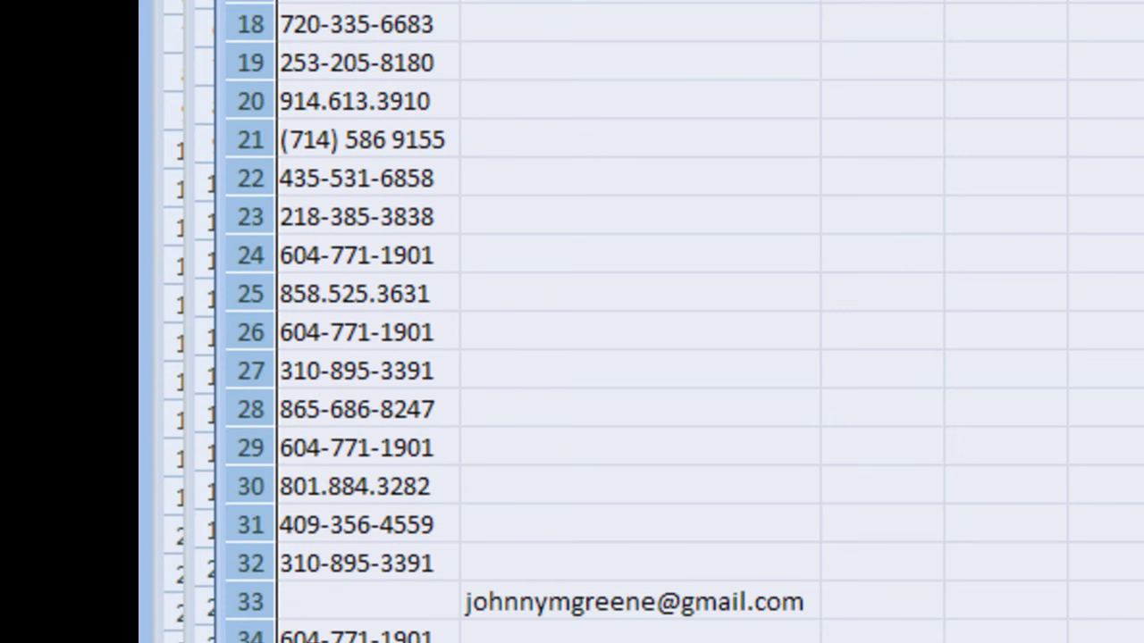